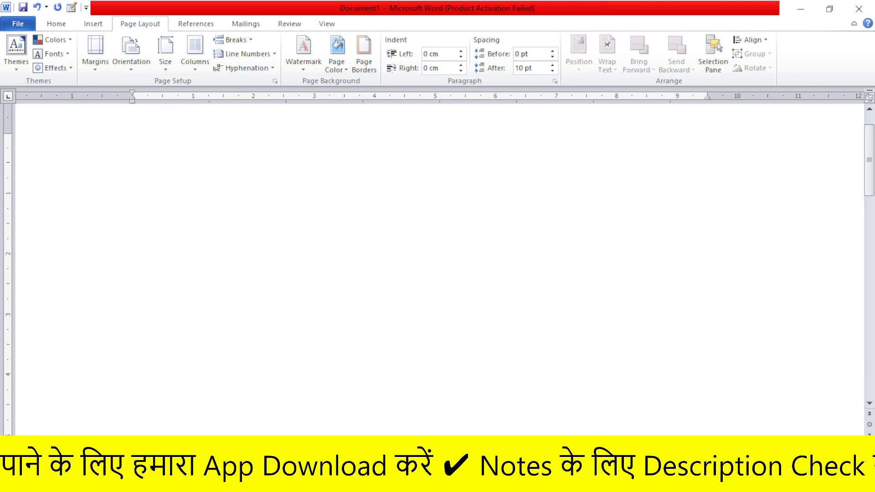
pyautogui.moveTo(137, 97)
pyautogui.mouseDown()
pyautogui.moveTo(524, 98)
pyautogui.moveTo(690, 85)
pyautogui.mouseUp()
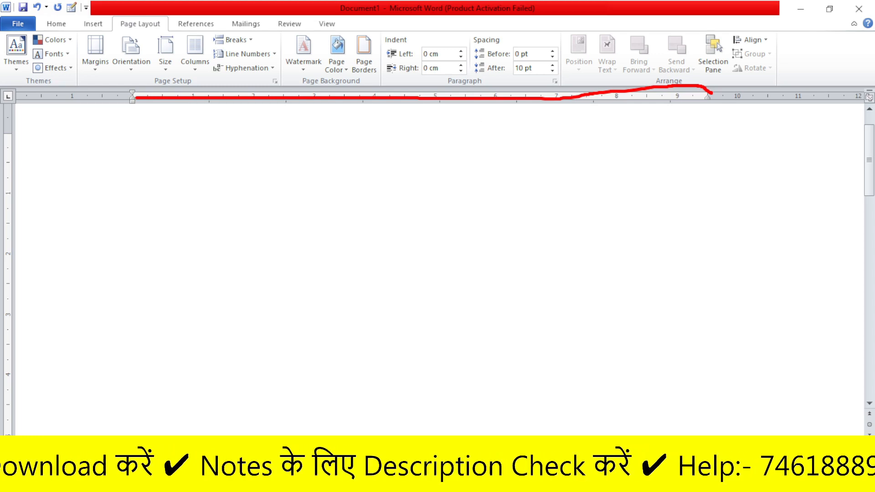
pyautogui.moveTo(131, 114); pyautogui.dragTo(131, 157)
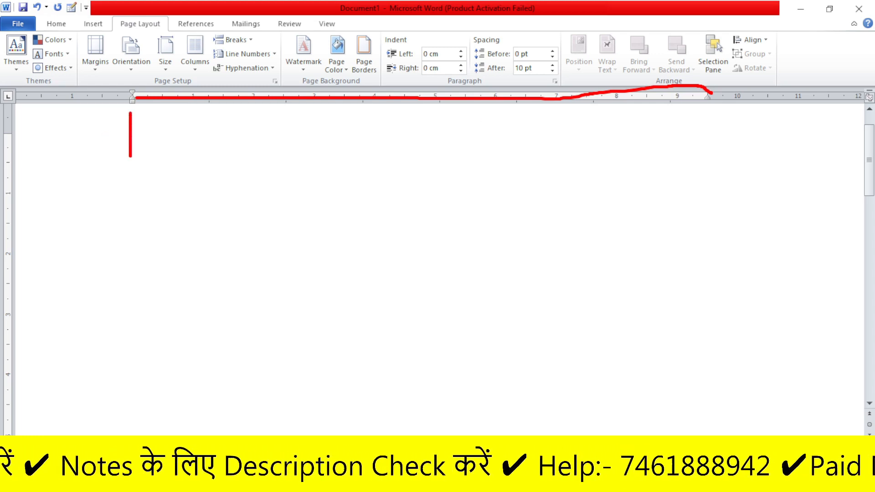
pyautogui.press('Escape')
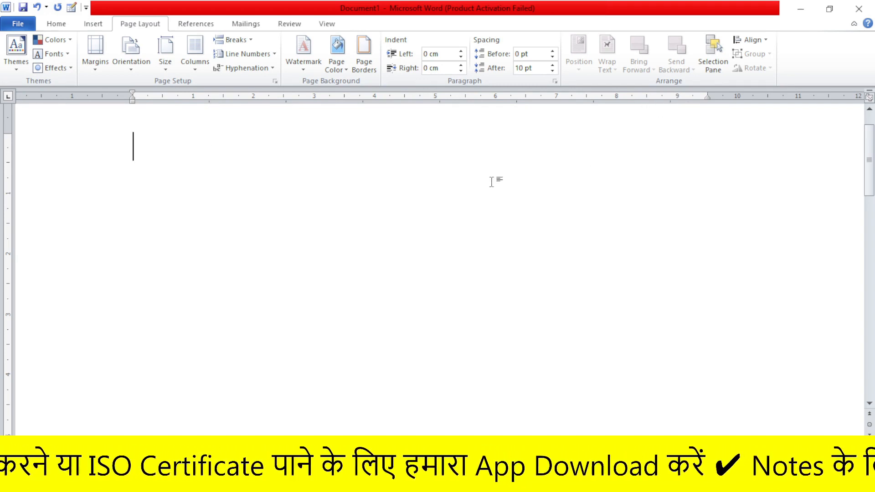
# Enter "JUYU JHEUIWYUIW EWUIRE FUWEYRIUY UFYWEIUYR UEYRFIUWEY4" as filler text on the empty page
pyautogui.write('JUYU')
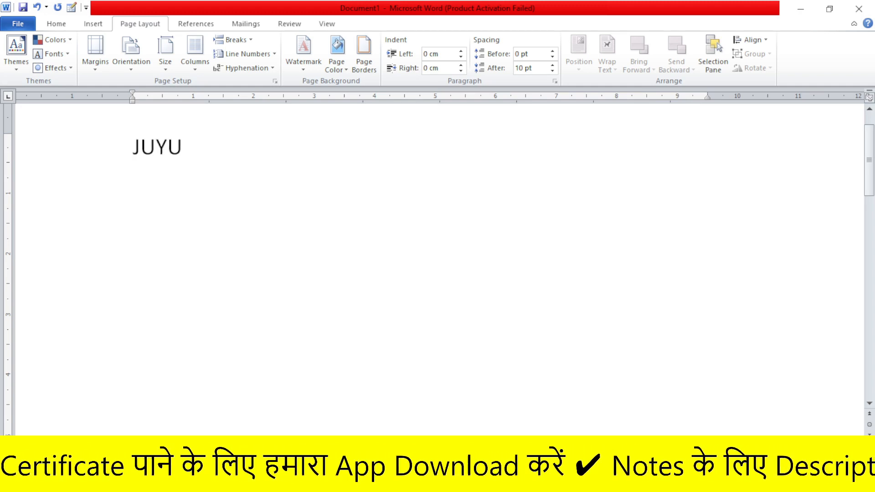
pyautogui.write(' JHEUIWYUIW EWUIRE F')
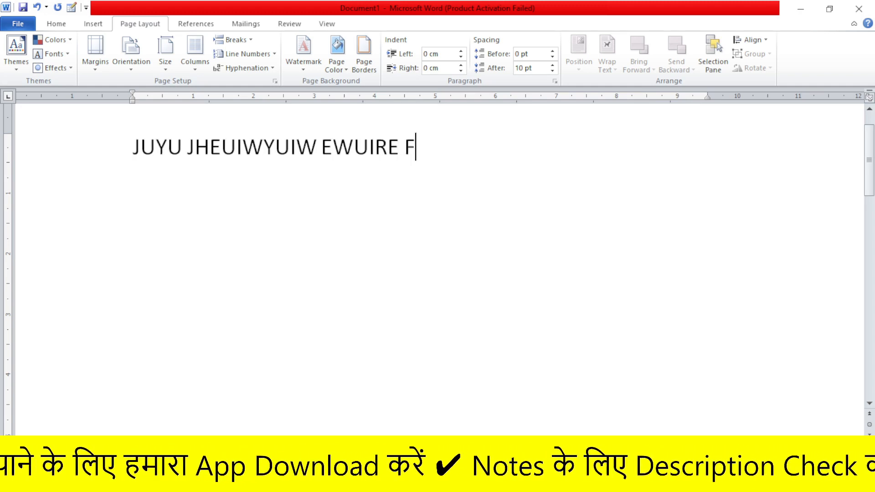
pyautogui.write('UWEYRIUY UFYWEIUYR UEYRFIUWEY4')
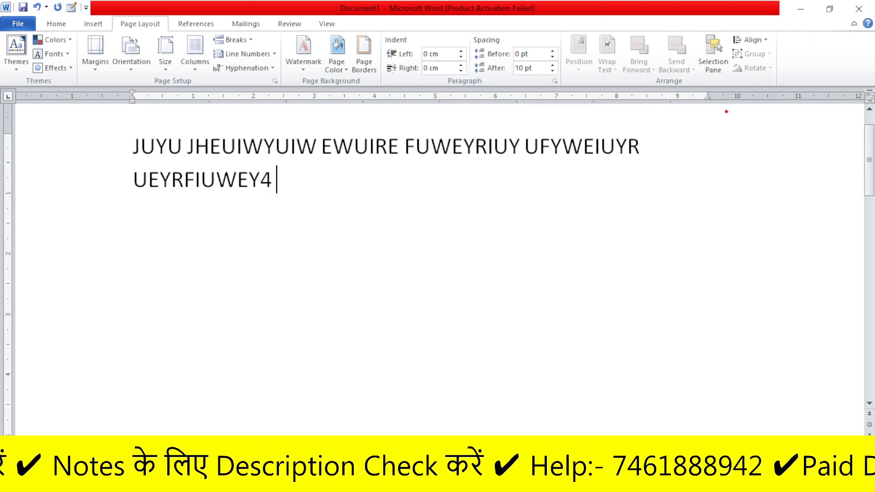
pyautogui.moveTo(710, 114); pyautogui.dragTo(705, 145)
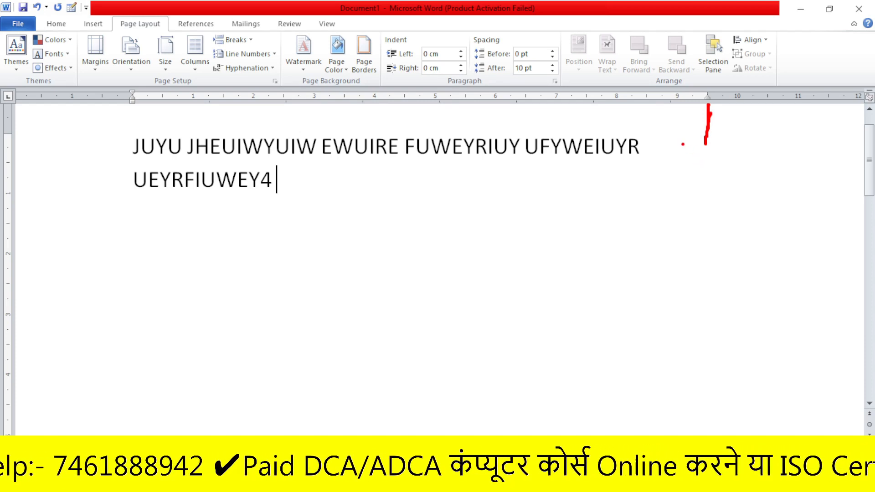
pyautogui.moveTo(683, 145); pyautogui.dragTo(682, 160)
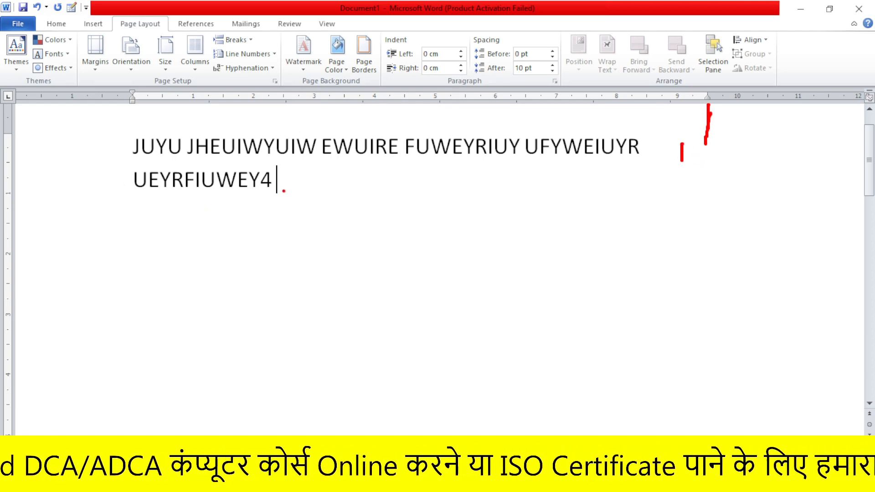
pyautogui.moveTo(288, 183)
pyautogui.mouseDown()
pyautogui.moveTo(273, 211)
pyautogui.moveTo(275, 203)
pyautogui.mouseUp()
pyautogui.press('Escape')
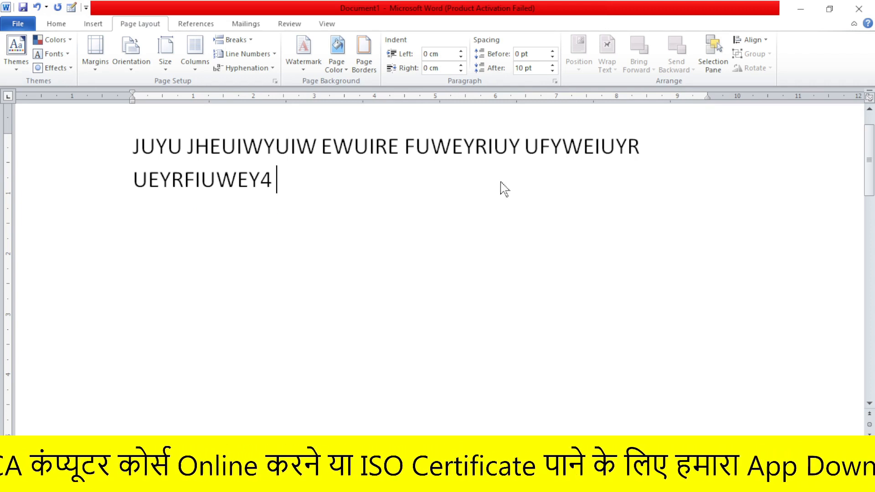
# Continue the paragraph with random capital-letter filler words, from "KLHFDOIWS FIOOUFORU" through "FUITYWE", until it spans six lines
pyautogui.write('KLHFDOIWS FIOOU')
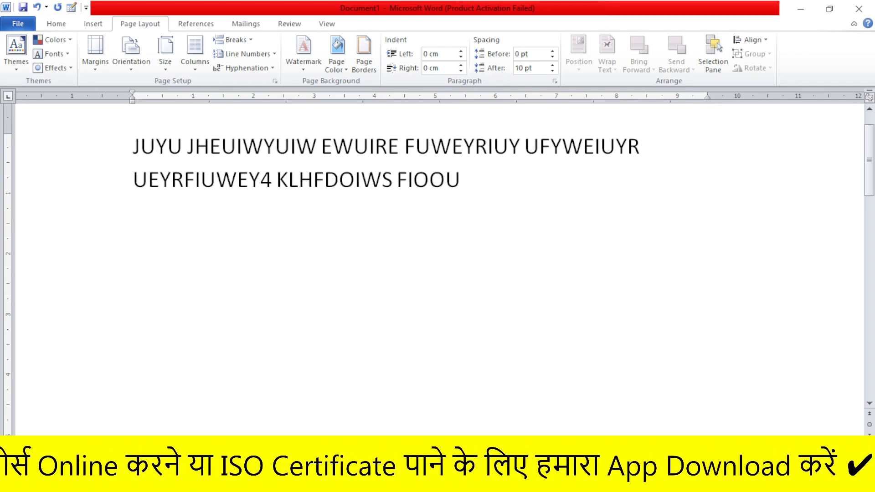
pyautogui.write('FORU BFIOWEU83UEU FIWUROIFU')
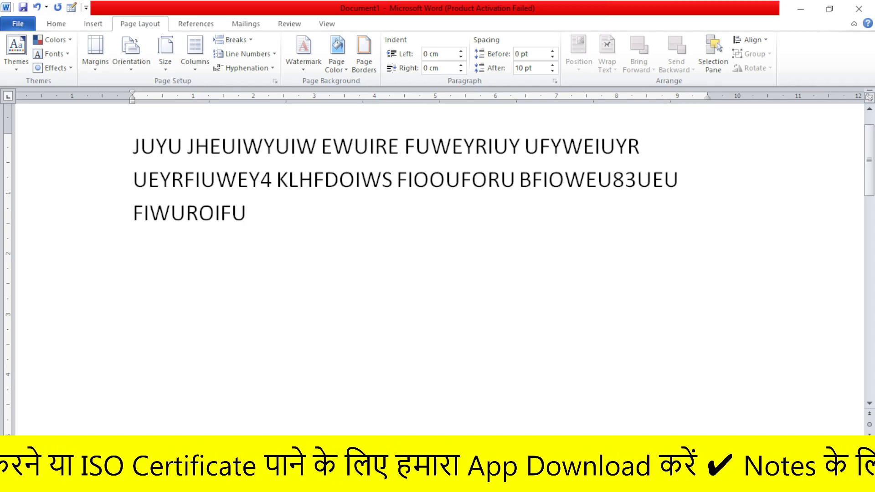
pyautogui.write(' RWOIUFOI4EWURF WREIFUO4WUW IYUIOE')
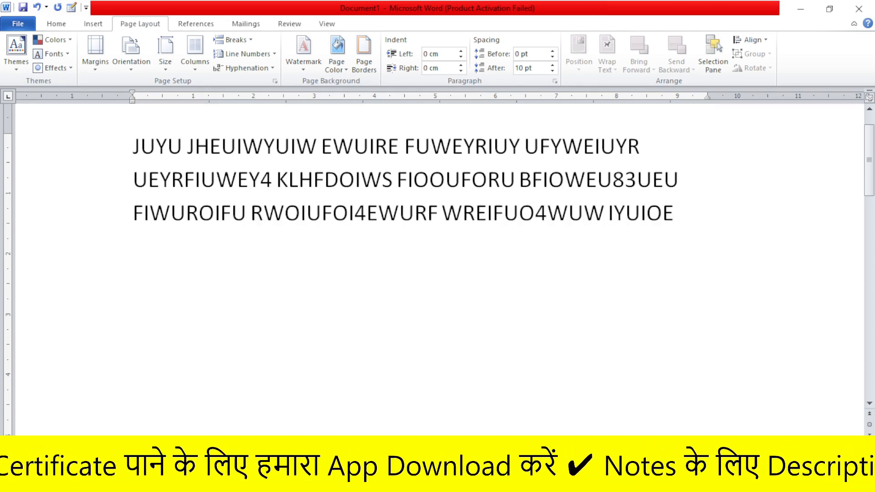
pyautogui.write('RY WEFYWOEIYRFW EFIOUYWEOIRYOWE IUYW')
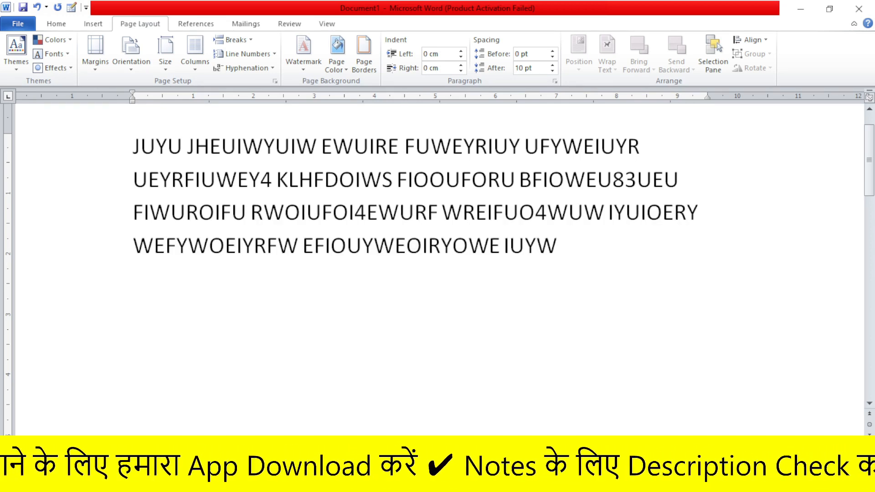
pyautogui.write('8YR9 EWFIUWEYRFI2ERY7IWYTRIE FDIE')
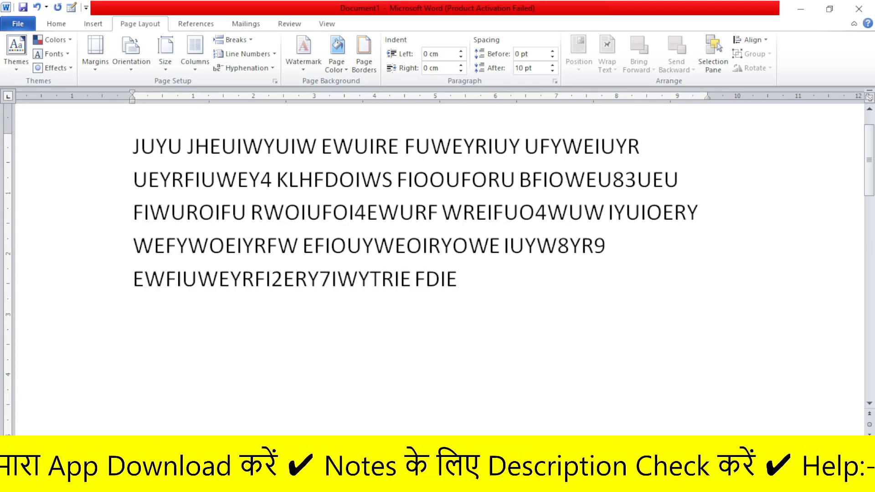
pyautogui.write('WUYRF89OEYRF WUFWIEUTYR78WE FUITYWE')
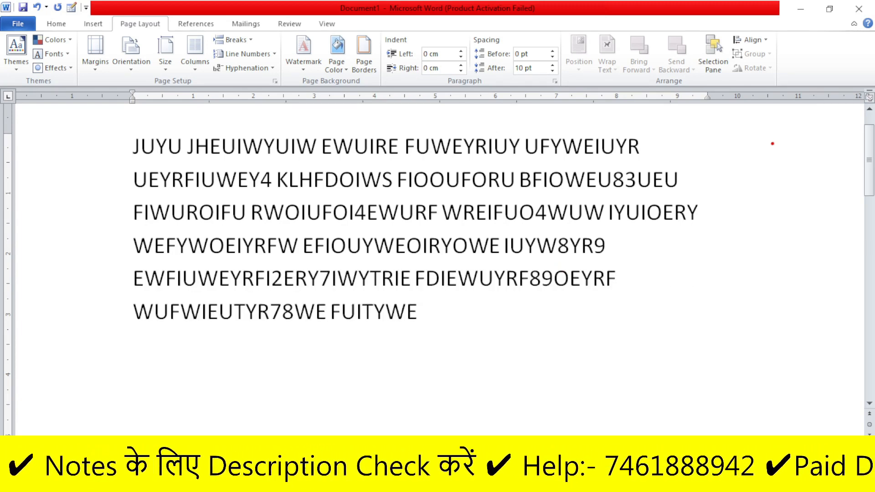
pyautogui.moveTo(710, 115); pyautogui.dragTo(723, 337)
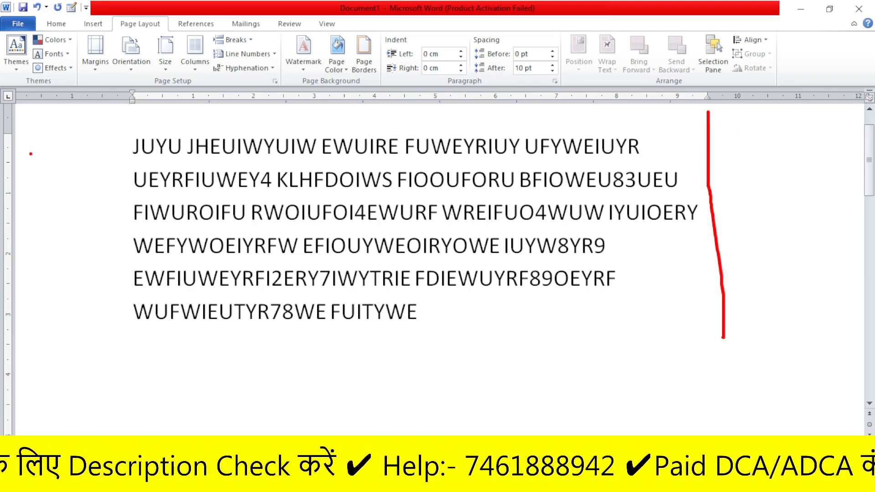
pyautogui.moveTo(131, 116); pyautogui.dragTo(90, 364)
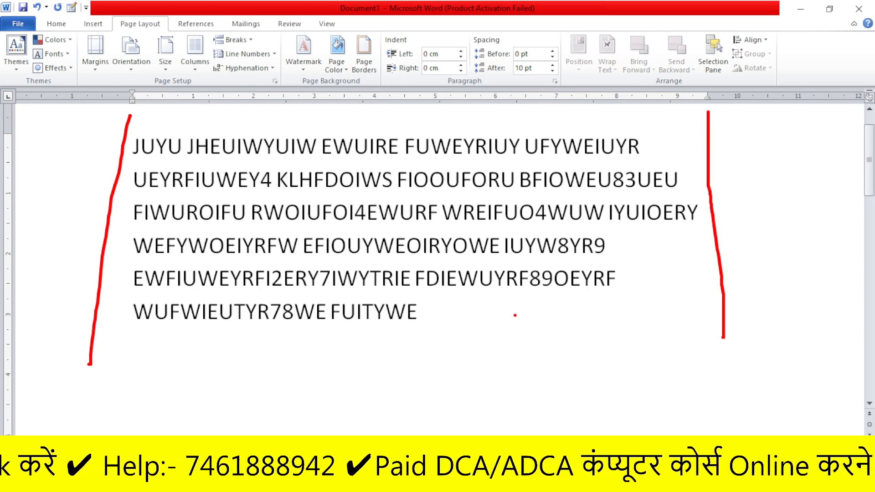
pyautogui.press('Escape')
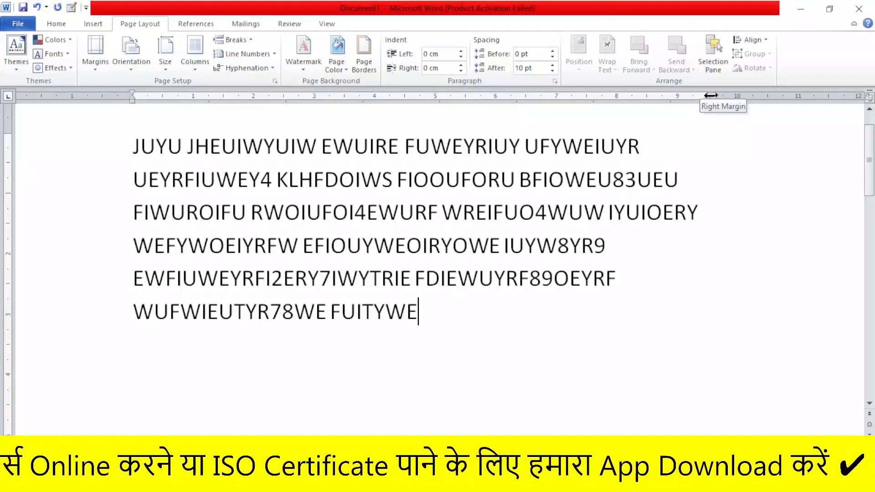
# Move the ruler's right margin out to the 11 mark and back to about 9.75, and shift the left margin about 0.5 outward
pyautogui.moveTo(711, 95); pyautogui.dragTo(754, 97)
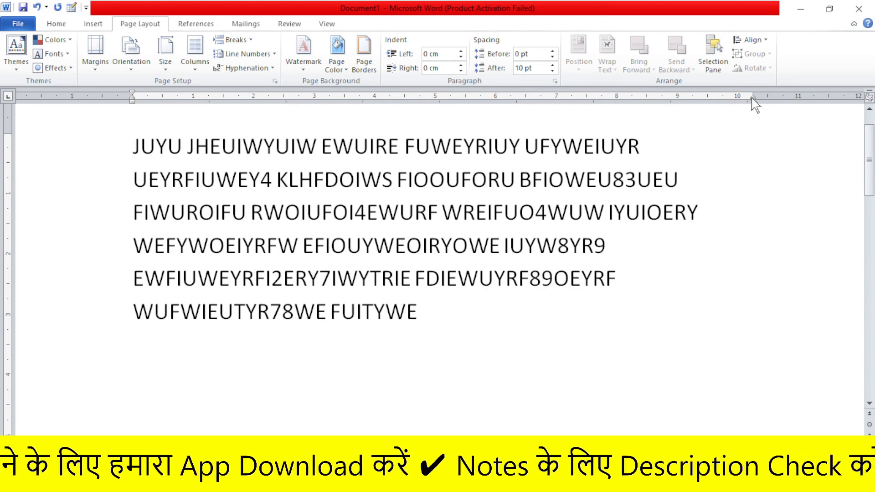
pyautogui.moveTo(754, 96); pyautogui.dragTo(799, 96)
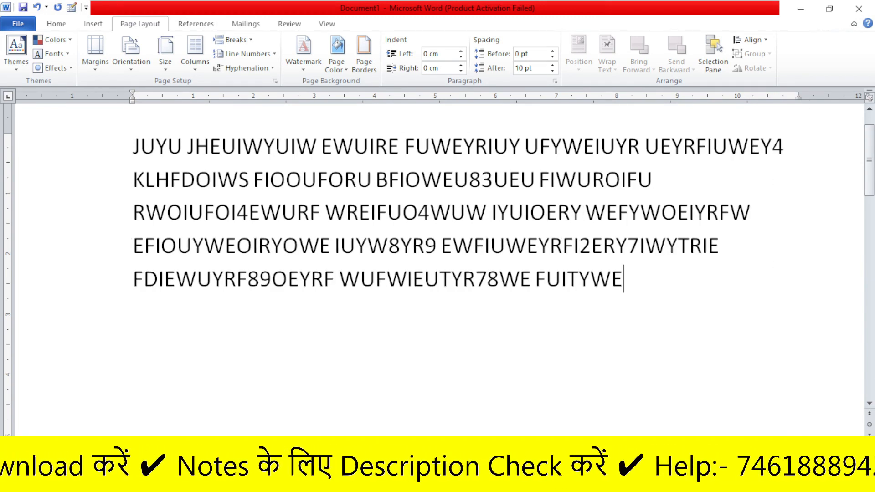
pyautogui.moveTo(799, 95)
pyautogui.mouseDown()
pyautogui.moveTo(390, 94)
pyautogui.moveTo(723, 96)
pyautogui.mouseUp()
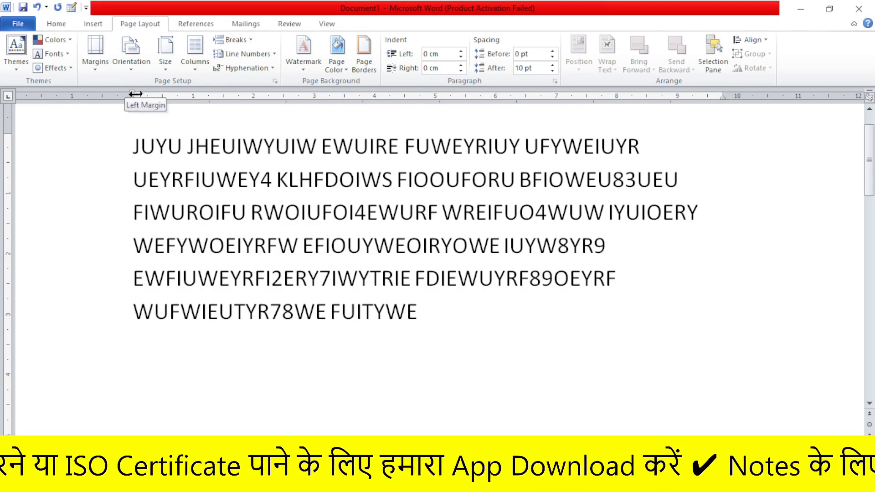
pyautogui.moveTo(133, 94); pyautogui.dragTo(102, 97)
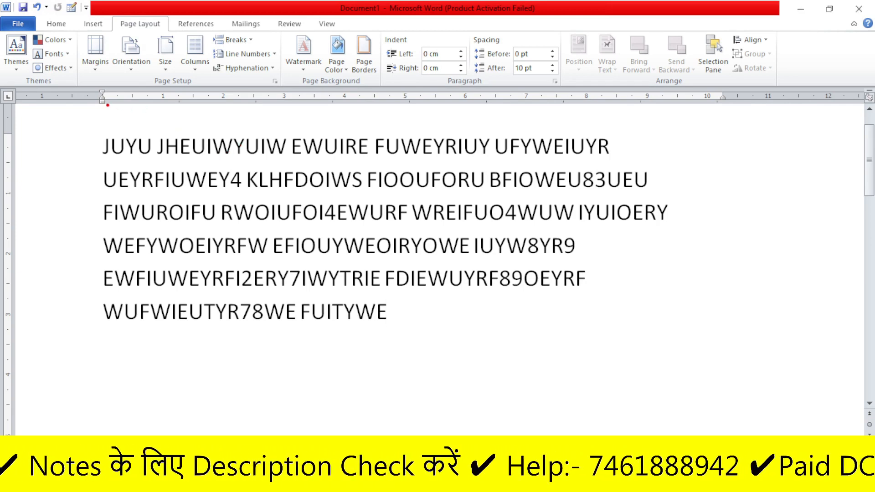
pyautogui.moveTo(108, 105); pyautogui.dragTo(710, 101)
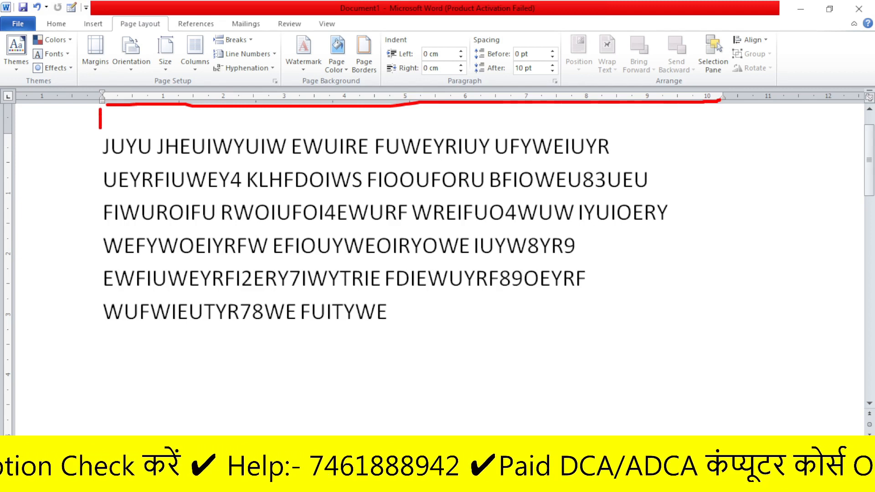
pyautogui.moveTo(720, 106); pyautogui.dragTo(720, 160)
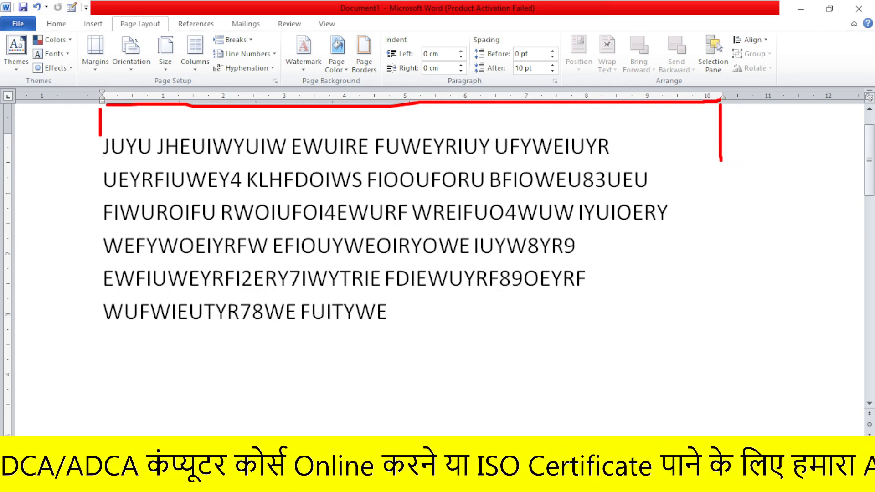
pyautogui.press('Escape')
# Delete all the filler text from the document
pyautogui.moveTo(103, 148); pyautogui.dragTo(111, 148)
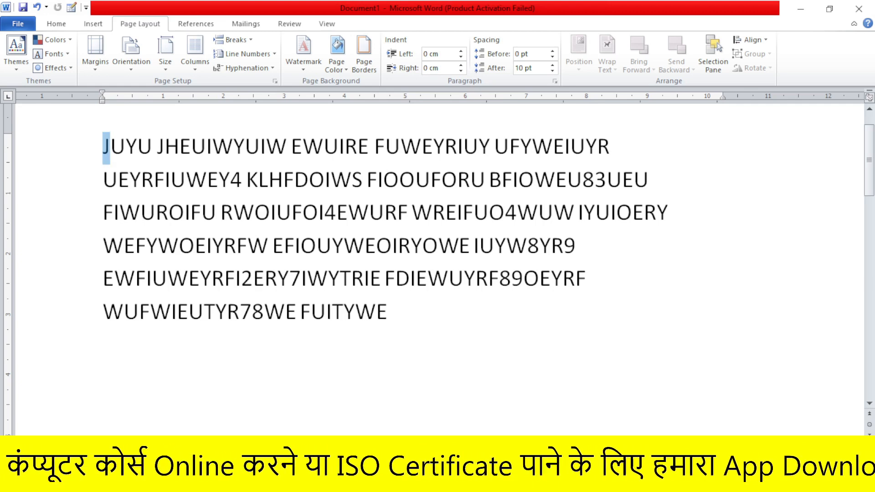
pyautogui.hotkey('ctrl', 'a')
pyautogui.press('Delete')
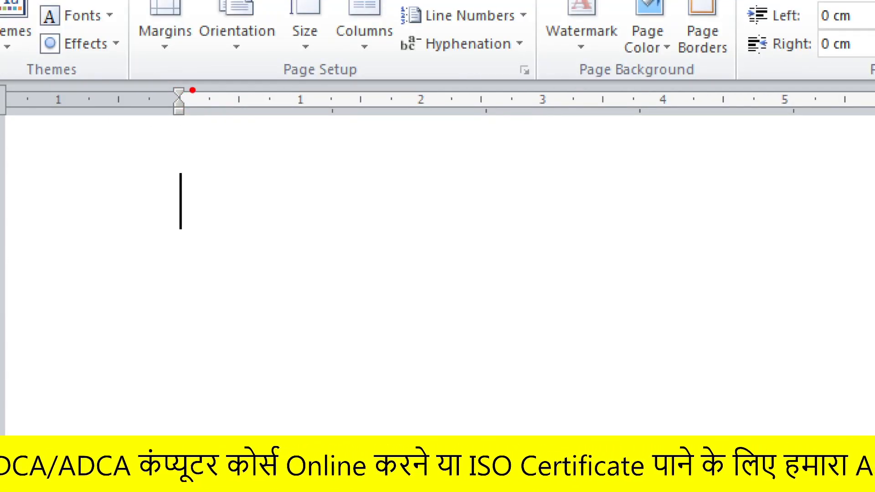
pyautogui.moveTo(176, 91); pyautogui.dragTo(209, 79)
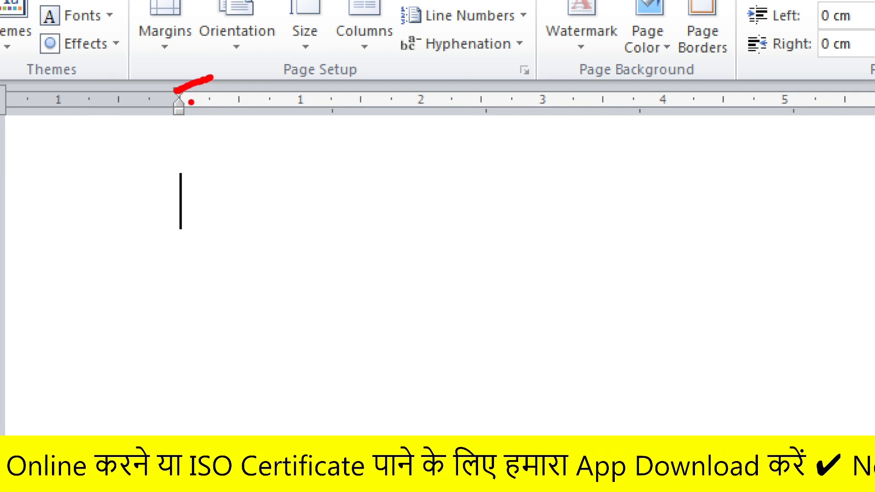
pyautogui.moveTo(179, 102); pyautogui.dragTo(222, 94)
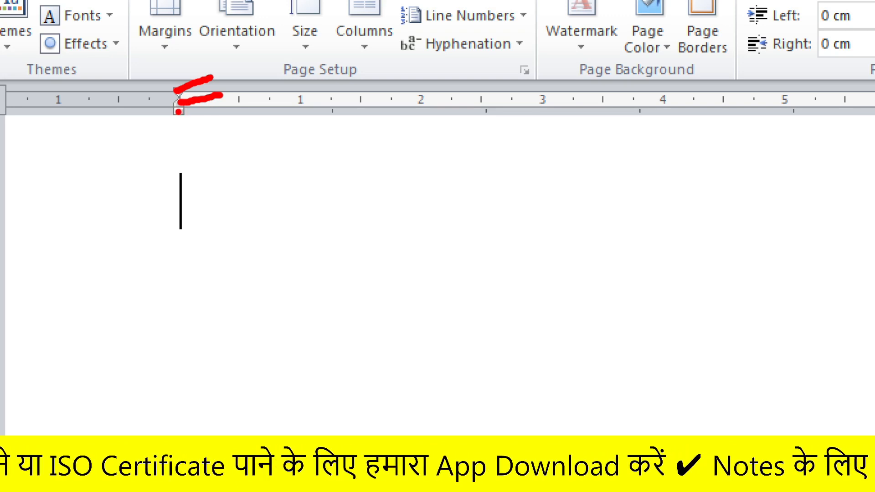
pyautogui.moveTo(177, 111); pyautogui.dragTo(192, 144)
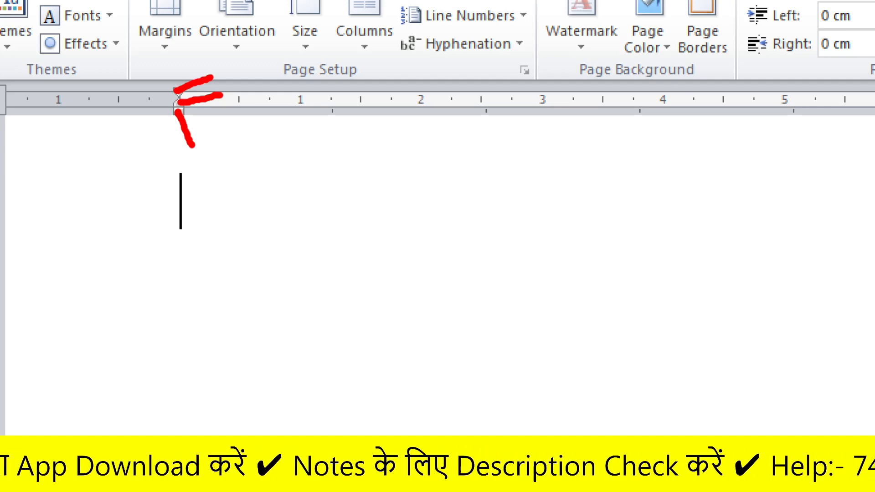
pyautogui.press('Escape')
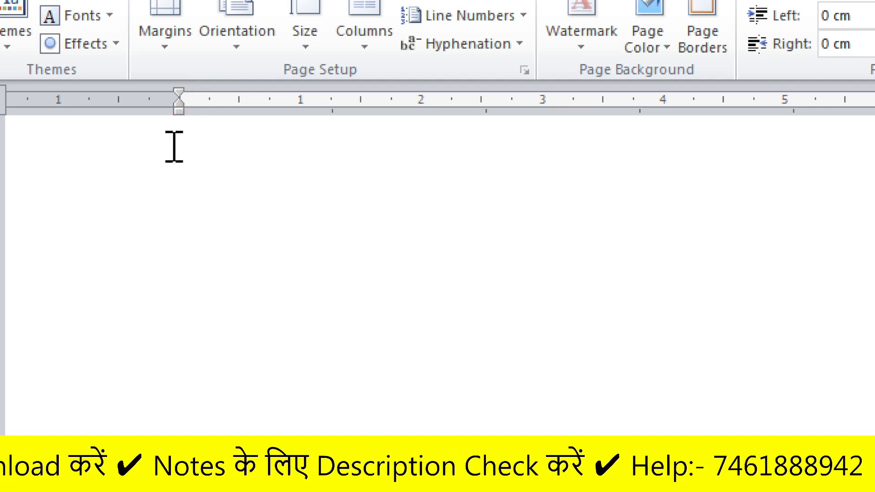
pyautogui.hotkey('ctrl', '2')
pyautogui.moveTo(165, 129)
pyautogui.mouseDown()
pyautogui.moveTo(207, 79)
pyautogui.moveTo(145, 105)
pyautogui.moveTo(165, 129)
pyautogui.mouseUp()
pyautogui.moveTo(178, 90); pyautogui.dragTo(205, 73)
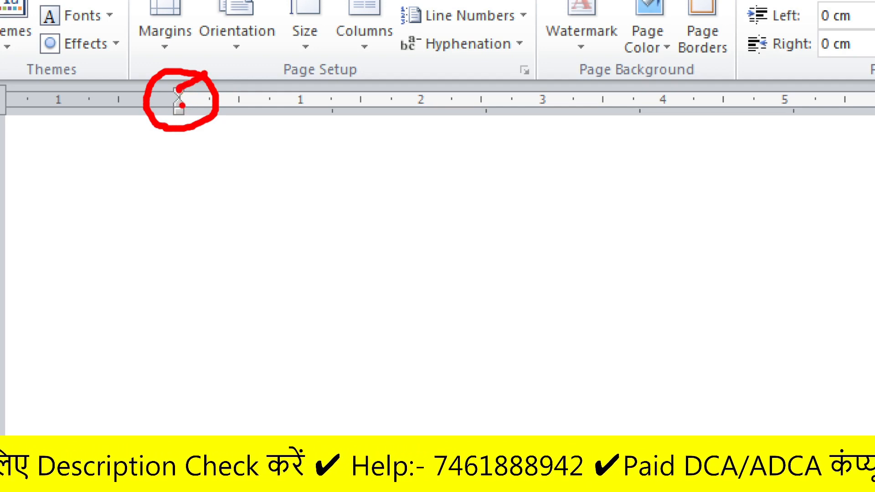
pyautogui.moveTo(182, 100)
pyautogui.mouseDown()
pyautogui.moveTo(219, 96)
pyautogui.moveTo(179, 120)
pyautogui.moveTo(190, 153)
pyautogui.mouseUp()
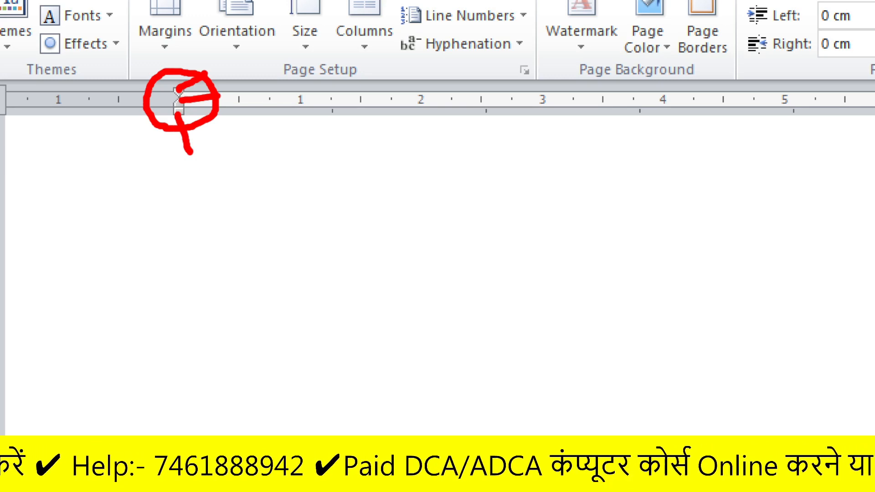
pyautogui.press('Escape')
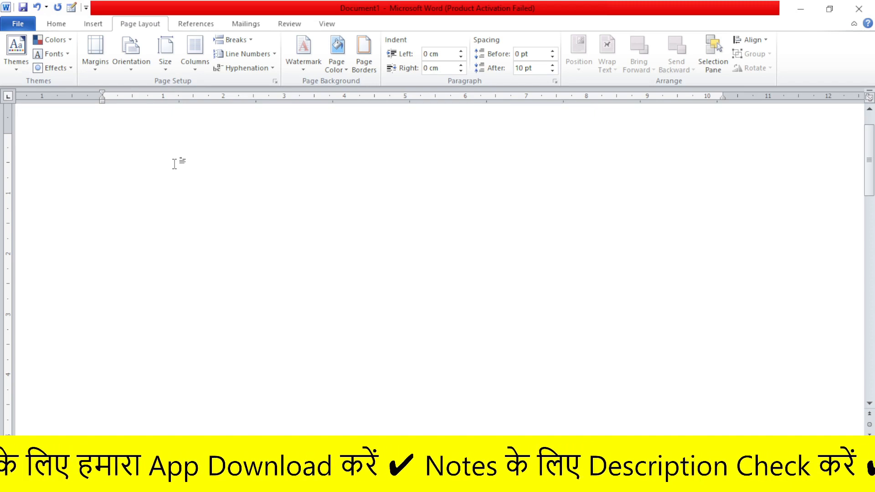
# Generate three paragraphs of sample text with =RAND() and return to the beginning of the document
pyautogui.write('=')
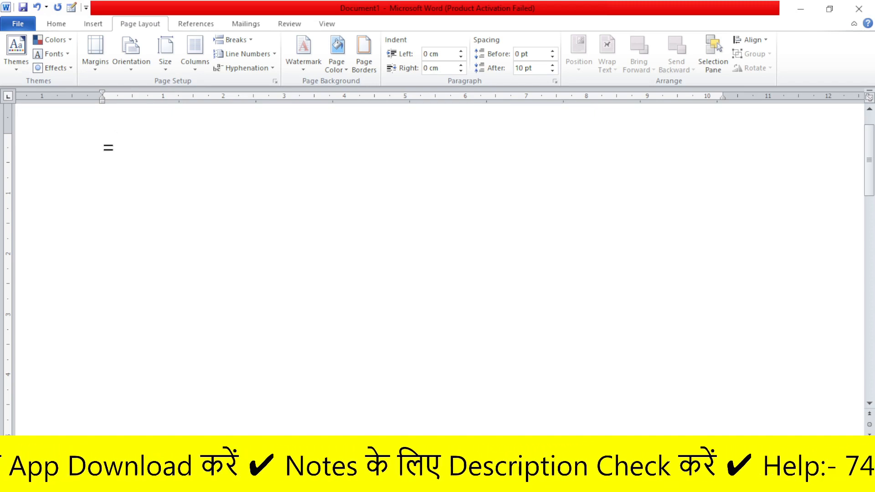
pyautogui.write('RAND')
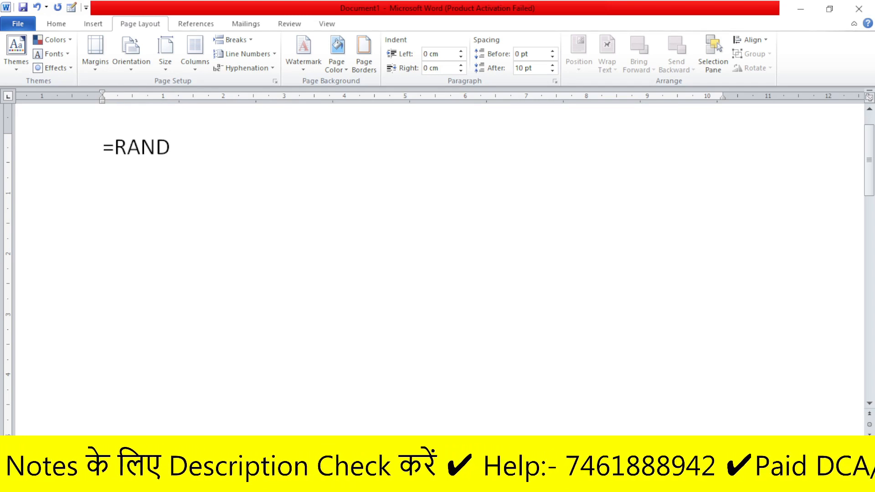
pyautogui.write('()')
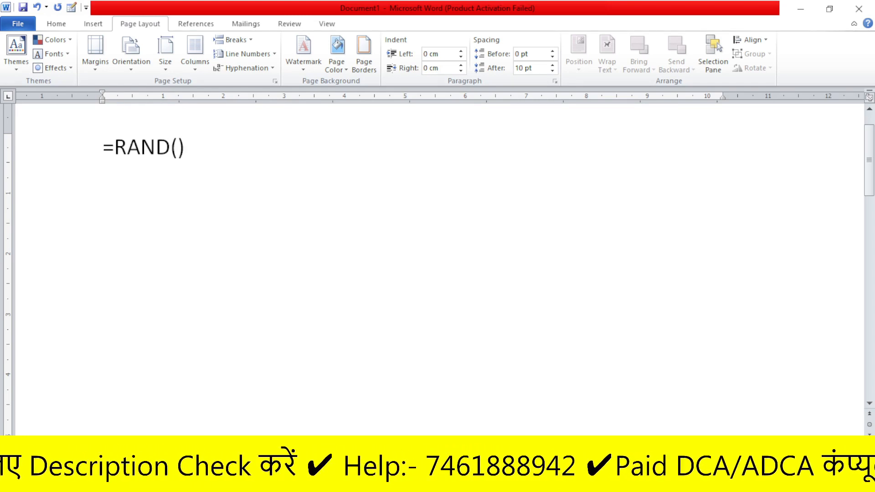
pyautogui.press('Return')
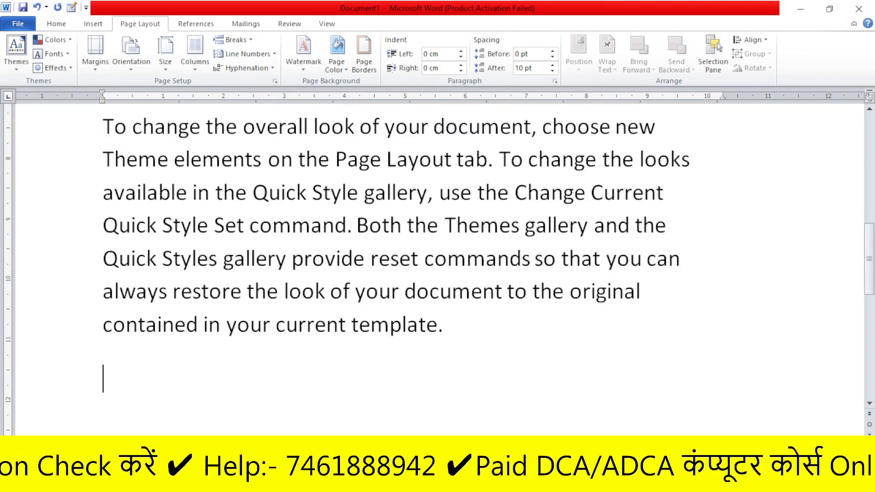
pyautogui.hotkey('ctrl', 'Home')
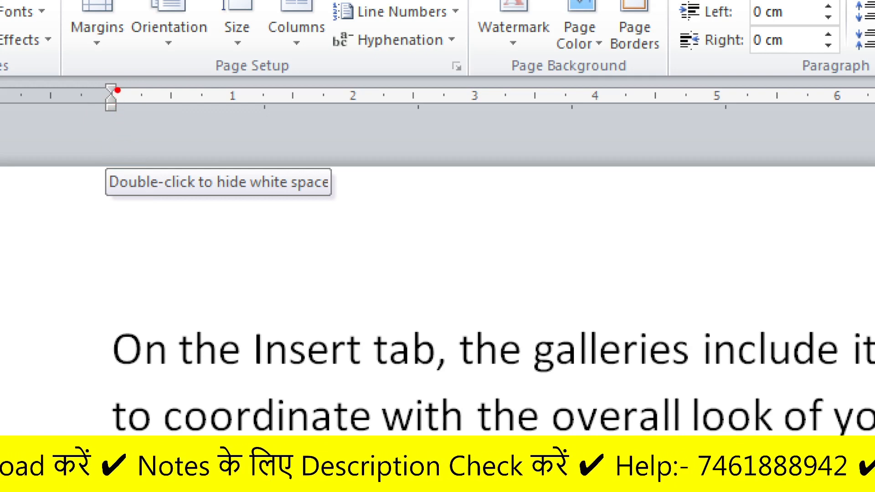
pyautogui.moveTo(115, 88); pyautogui.dragTo(156, 73)
pyautogui.press('Escape')
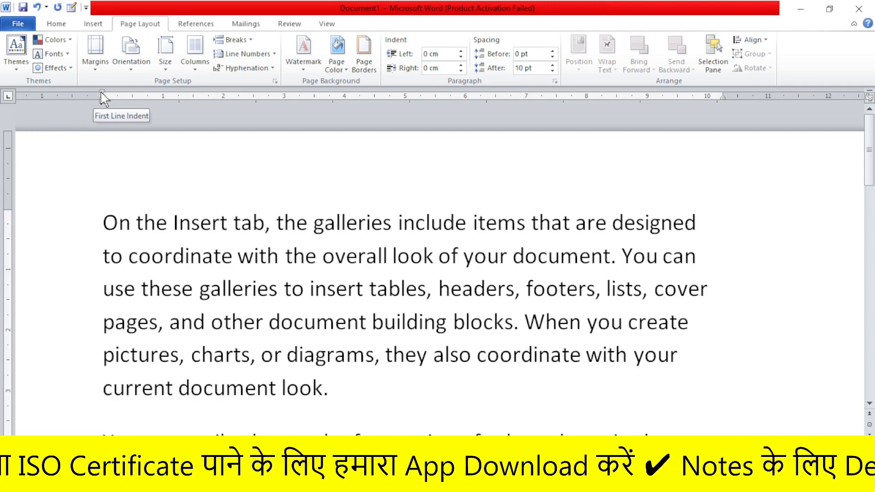
pyautogui.hotkey('ctrl', 'End')
pyautogui.hotkey('ctrl', 'Home')
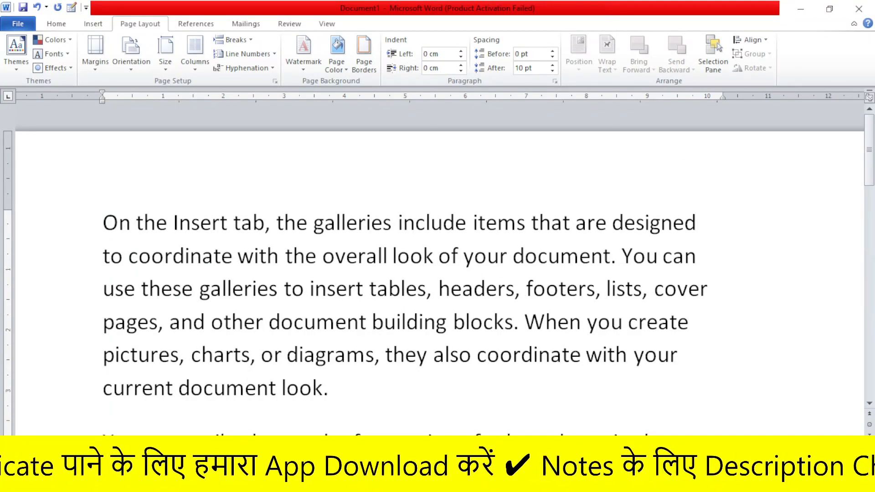
pyautogui.scroll(-10, 167, 243)
pyautogui.scroll(10, 170, 243)
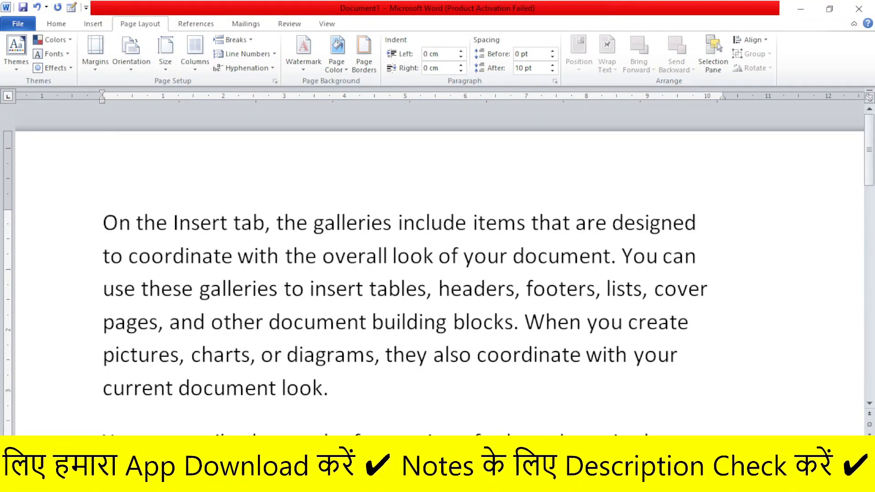
pyautogui.scroll(-10, 174, 243)
pyautogui.hotkey('ctrl', 'Home')
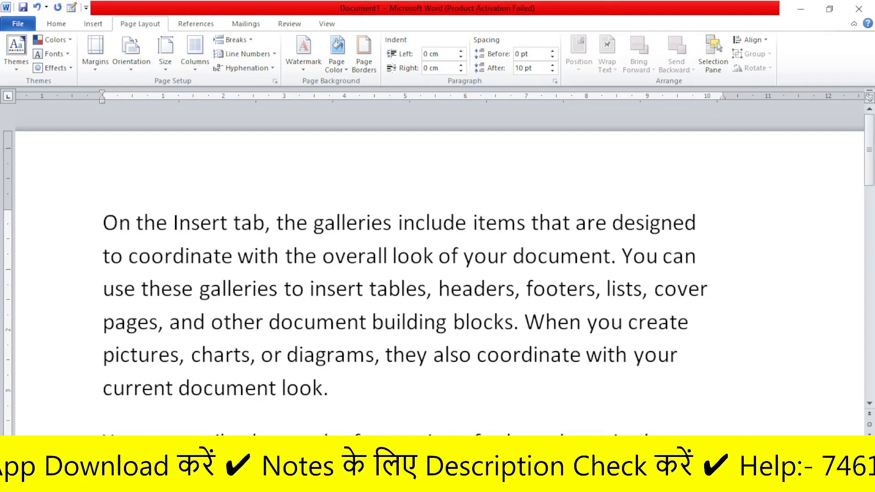
# Look through the sample paragraphs one after another, highlighting each, and return to the first paragraph
pyautogui.moveTo(103, 225); pyautogui.dragTo(432, 388)
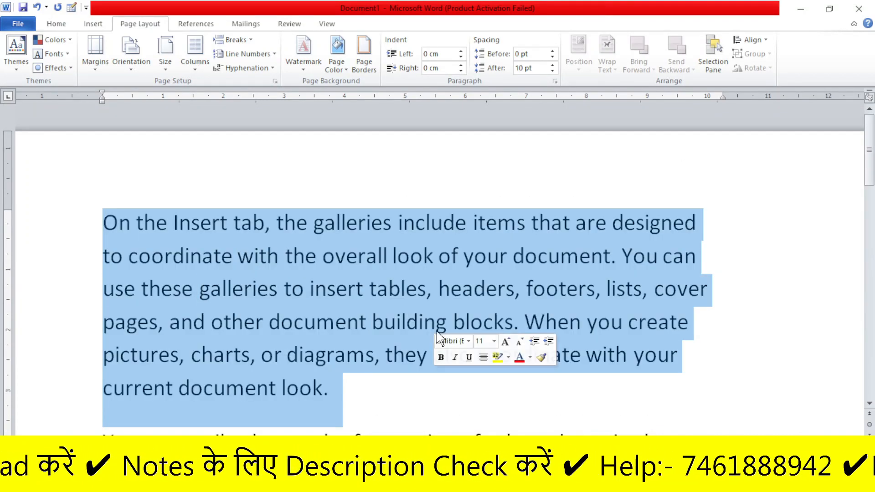
pyautogui.scroll(-3, 437, 269)
pyautogui.moveTo(103, 135); pyautogui.dragTo(506, 301)
pyautogui.scroll(-3, 505, 301)
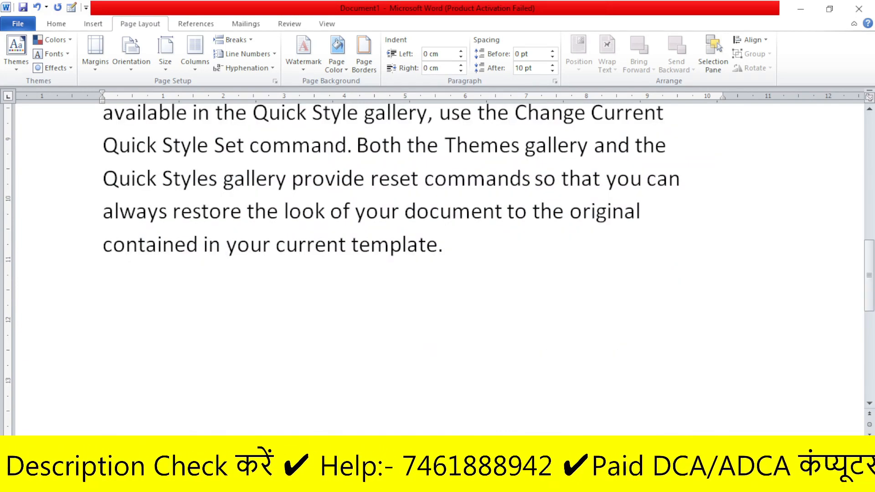
pyautogui.scroll(3, 115, 167)
pyautogui.moveTo(103, 355); pyautogui.dragTo(555, 425)
pyautogui.click(604, 255)
pyautogui.scroll(5, 604, 255)
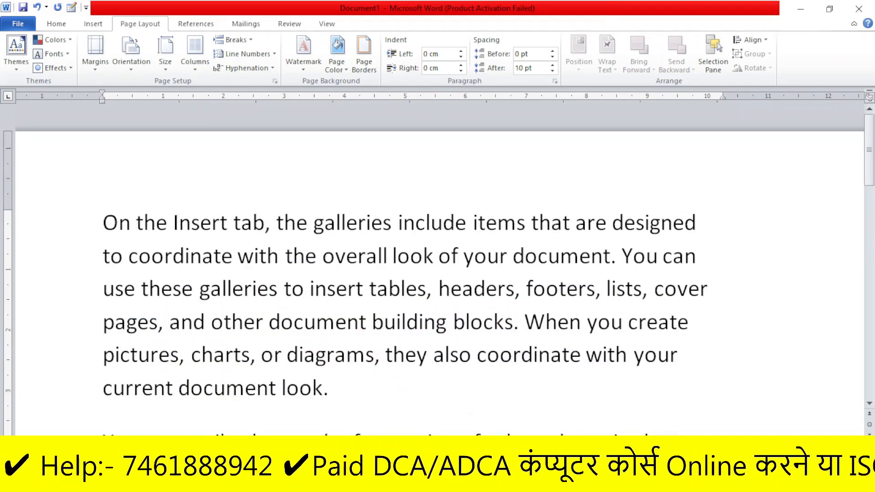
# Set the first-line indent of the paragraph beginning "On the Insert tab" to about 2.75 cm, then increase it to about 3.25 cm
pyautogui.moveTo(103, 222); pyautogui.dragTo(419, 375)
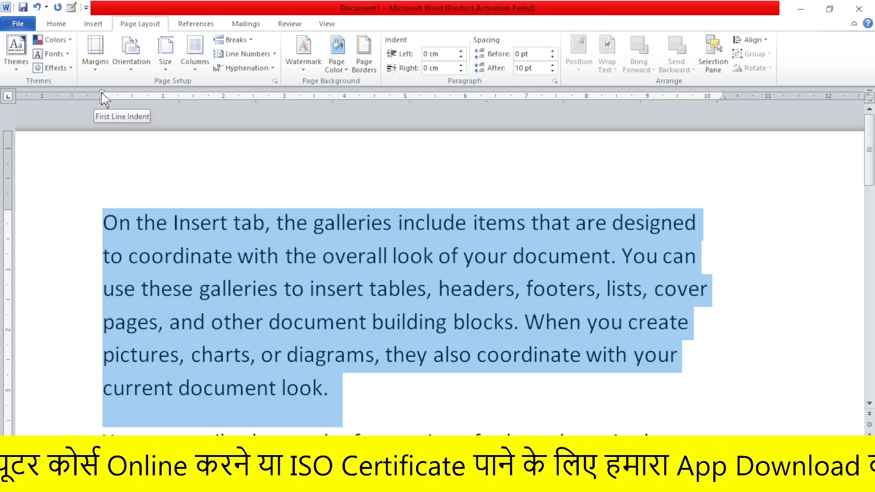
pyautogui.moveTo(103, 94); pyautogui.dragTo(268, 97)
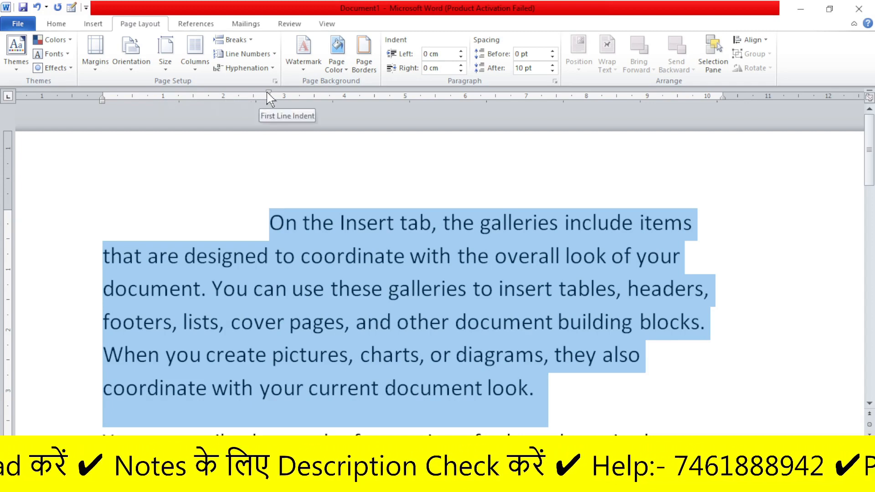
pyautogui.moveTo(269, 95); pyautogui.dragTo(299, 96)
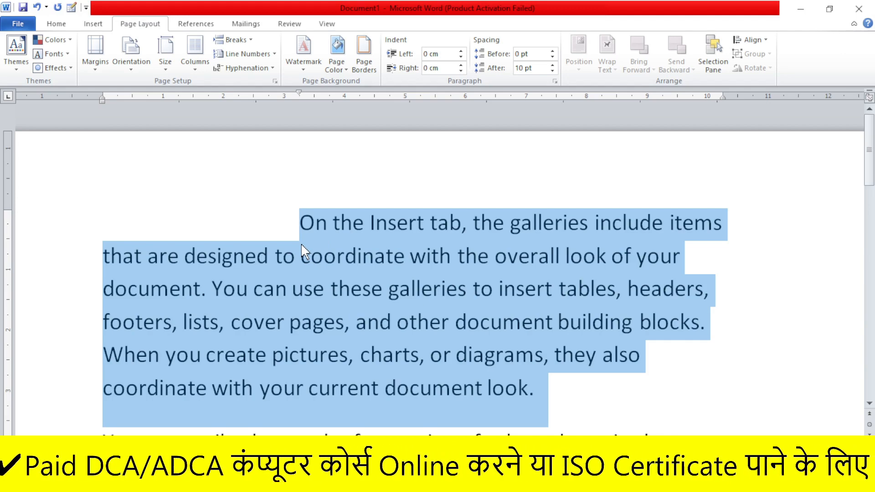
pyautogui.scroll(-3, 308, 243)
pyautogui.scroll(3, 312, 237)
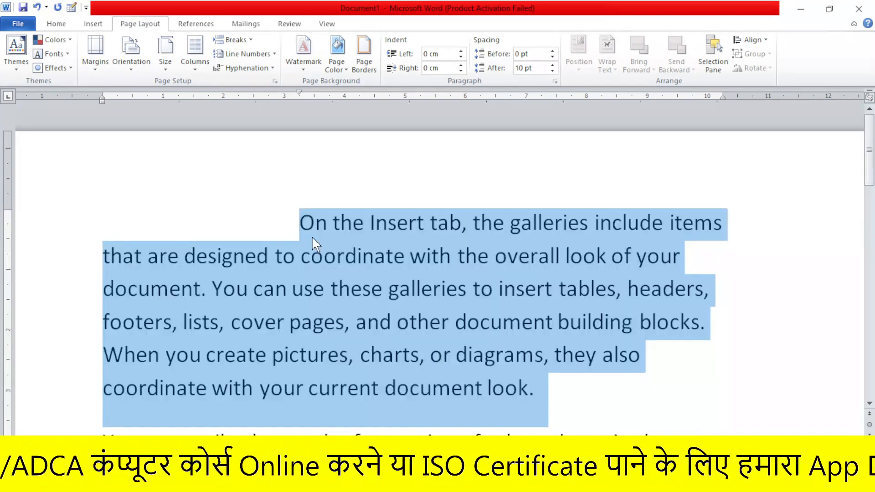
pyautogui.scroll(-3, 279, 254)
pyautogui.scroll(3, 260, 238)
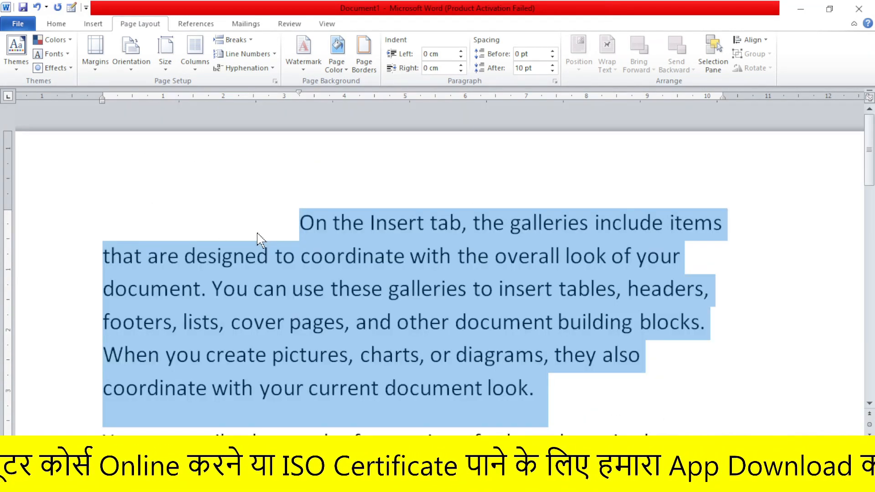
pyautogui.click(324, 256)
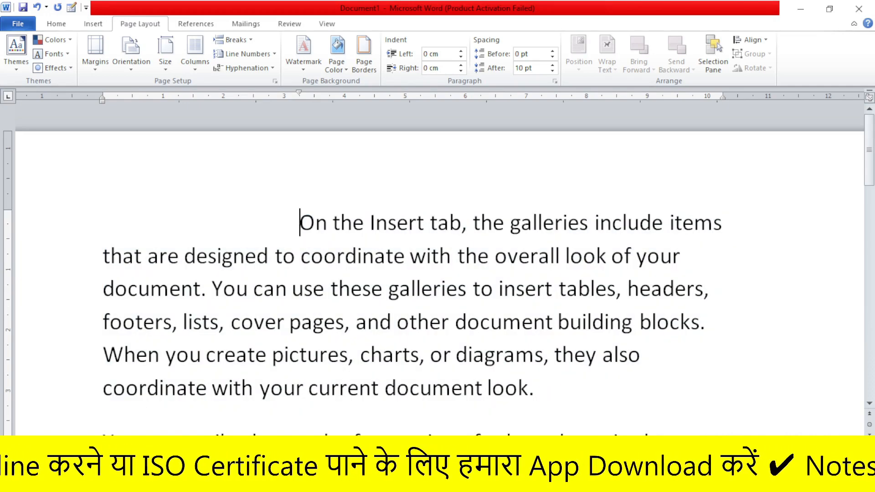
# Set the first-line indent of all three paragraphs together to about 4.75 cm and review them
pyautogui.moveTo(299, 222); pyautogui.dragTo(538, 429)
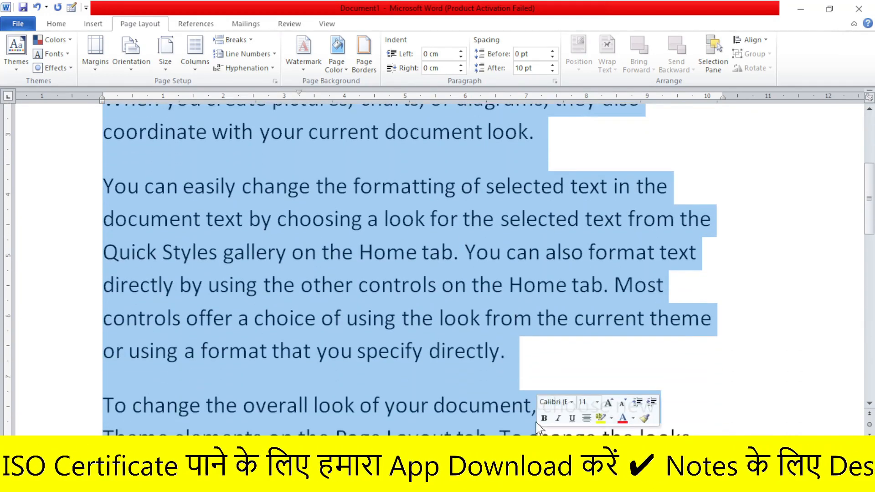
pyautogui.scroll(3, 392, 304)
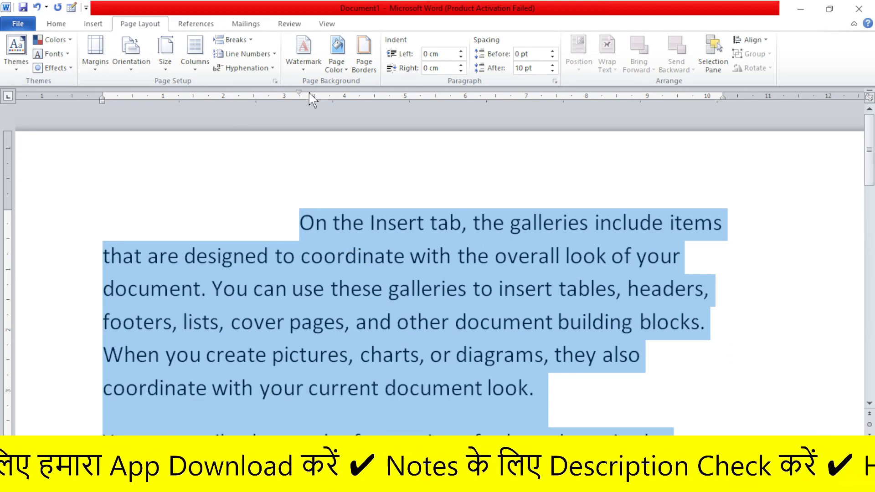
pyautogui.moveTo(299, 96); pyautogui.dragTo(390, 97)
pyautogui.scroll(-3, 415, 180)
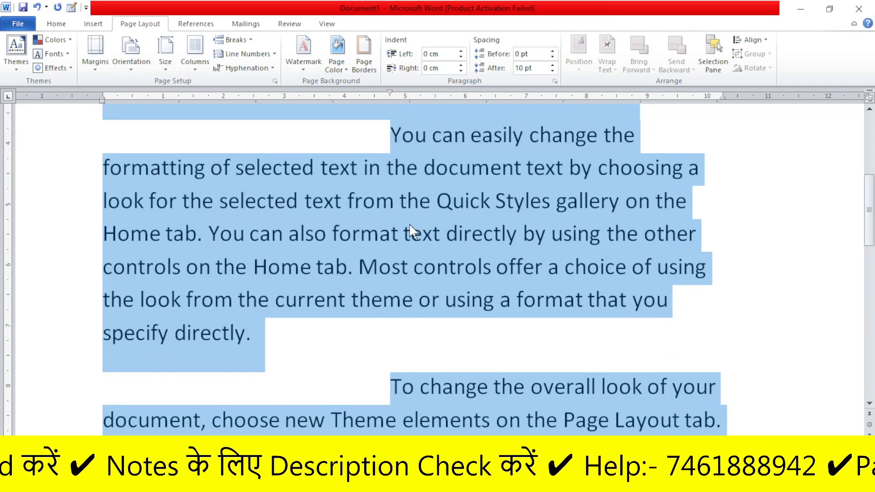
pyautogui.scroll(-8, 403, 237)
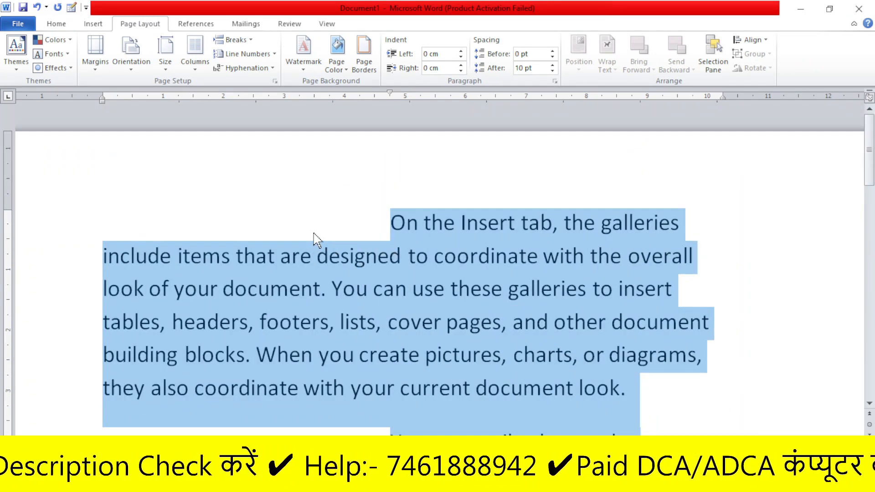
pyautogui.scroll(-8, 354, 249)
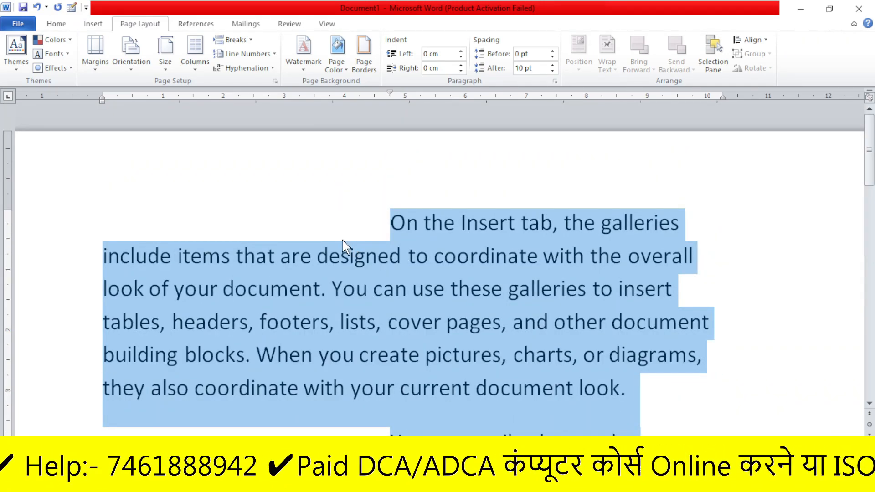
# Delete the paragraph beginning "On the Insert tab" and reset the first-line indent of the "You can easily change" paragraph to 0
pyautogui.click(296, 224)
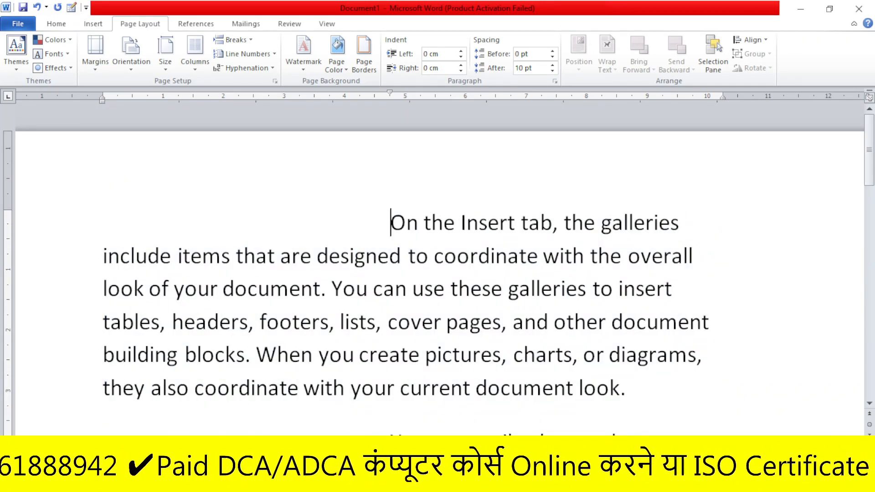
pyautogui.hotkey('shift', 'Down')
pyautogui.hotkey('shift', 'Down')
pyautogui.hotkey('shift', 'Down')
pyautogui.hotkey('shift', 'Down')
pyautogui.hotkey('shift', 'Down')
pyautogui.hotkey('shift', 'Down')
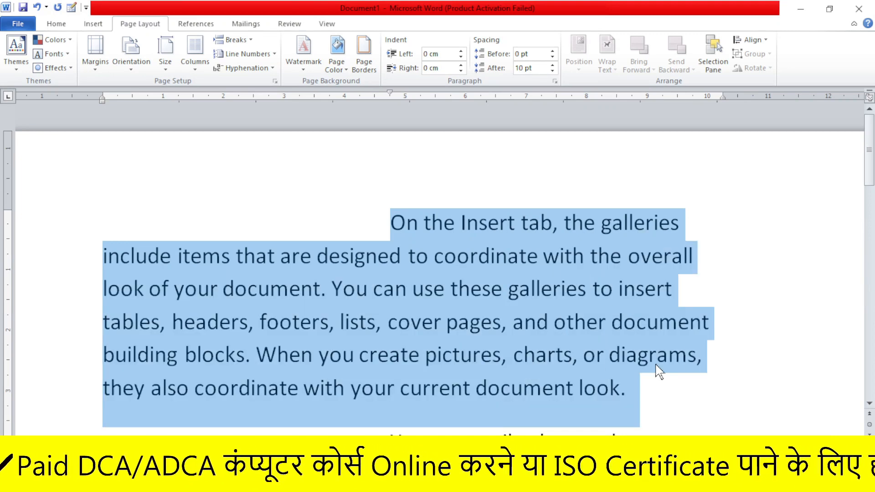
pyautogui.press('Delete')
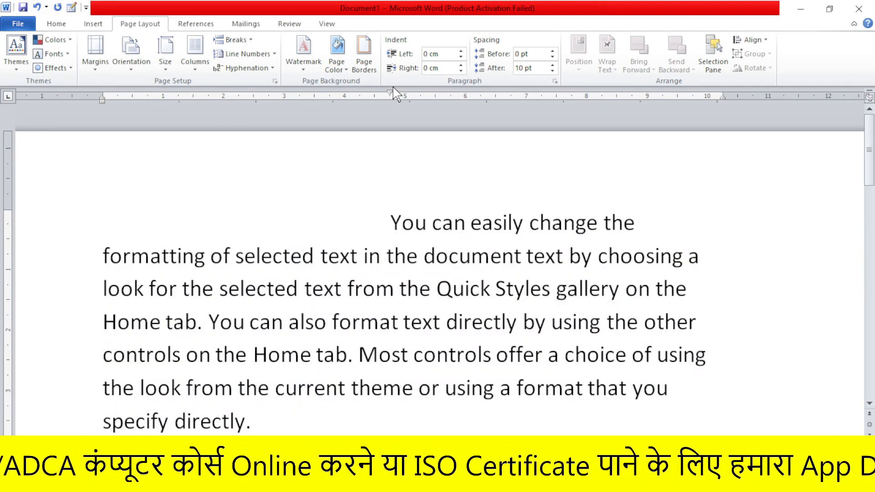
pyautogui.moveTo(390, 93)
pyautogui.mouseDown()
pyautogui.moveTo(178, 120)
pyautogui.moveTo(103, 119)
pyautogui.mouseUp()
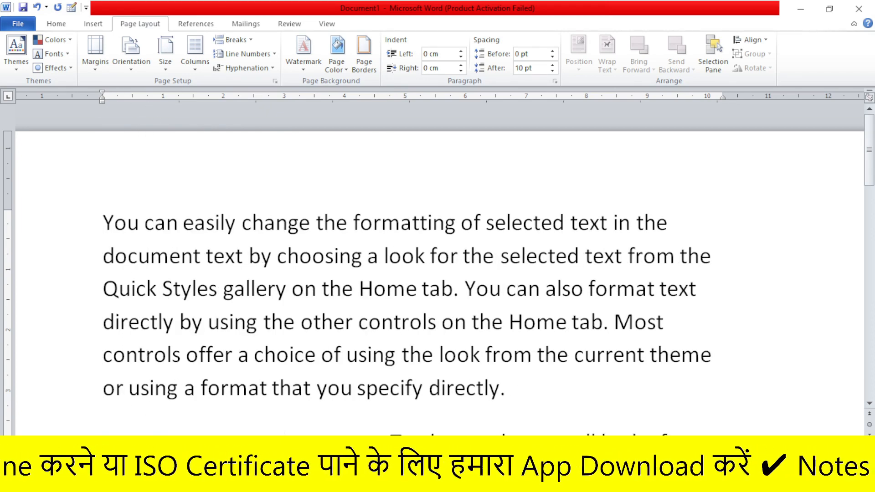
# Indent the first line of the whole selected "You can easily change" paragraph to about 3.5 cm, then return the indent to 0
pyautogui.moveTo(104, 224); pyautogui.dragTo(514, 390)
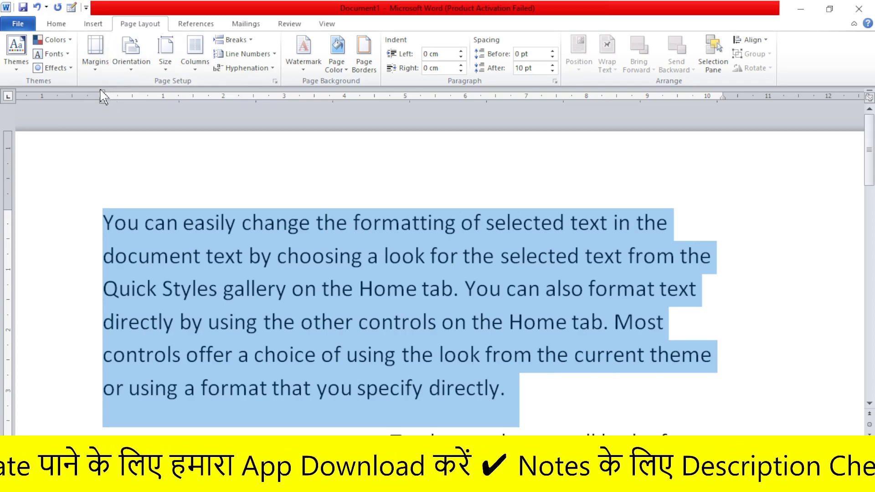
pyautogui.moveTo(101, 91); pyautogui.dragTo(314, 91)
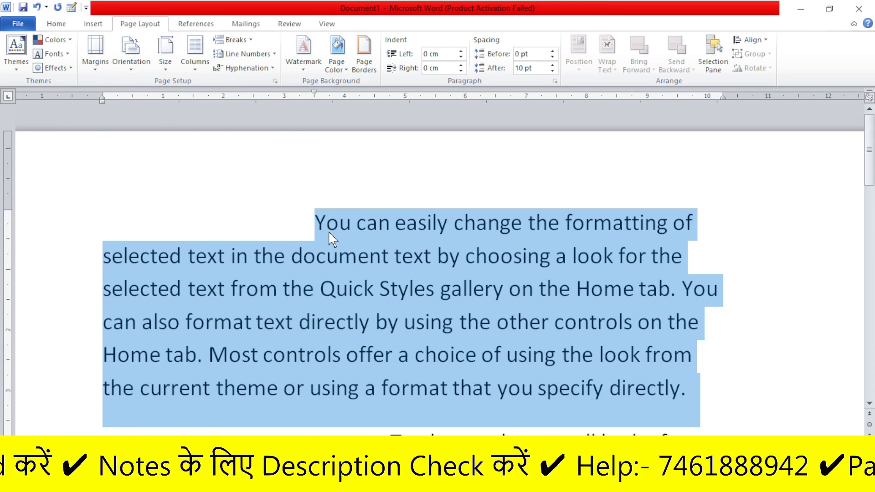
pyautogui.scroll(-3, 324, 235)
pyautogui.scroll(3, 355, 245)
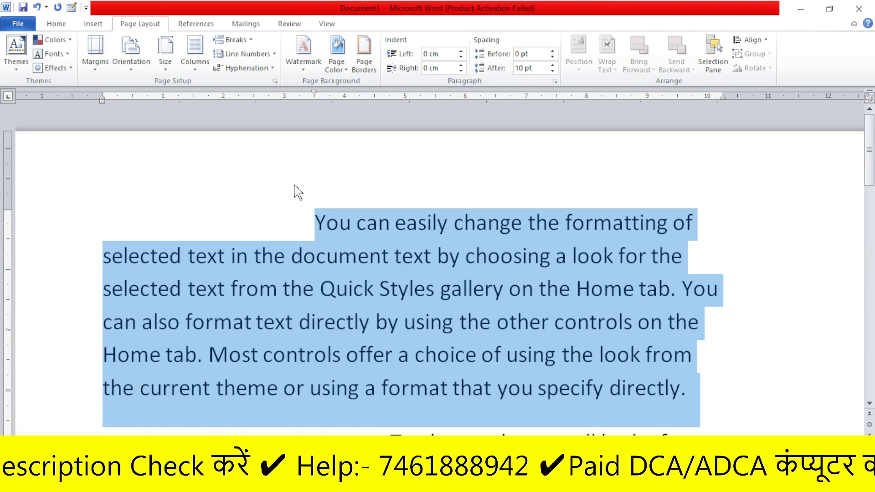
pyautogui.click(313, 218)
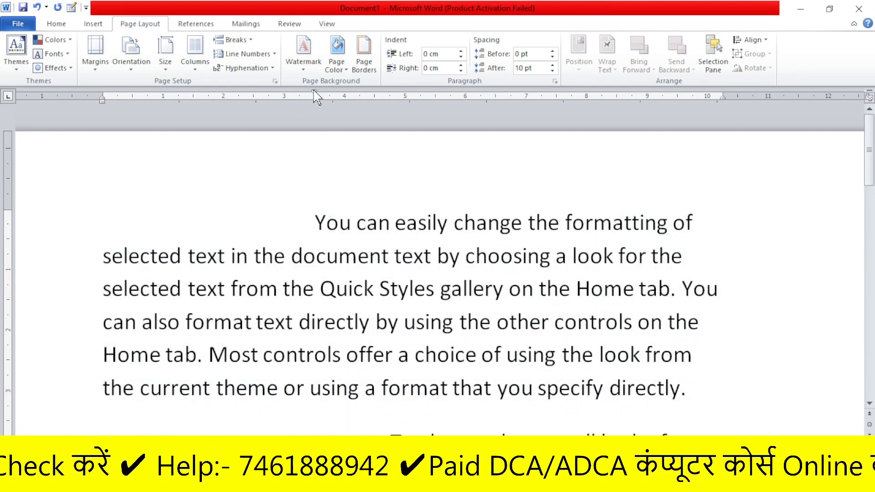
pyautogui.moveTo(314, 91); pyautogui.dragTo(102, 94)
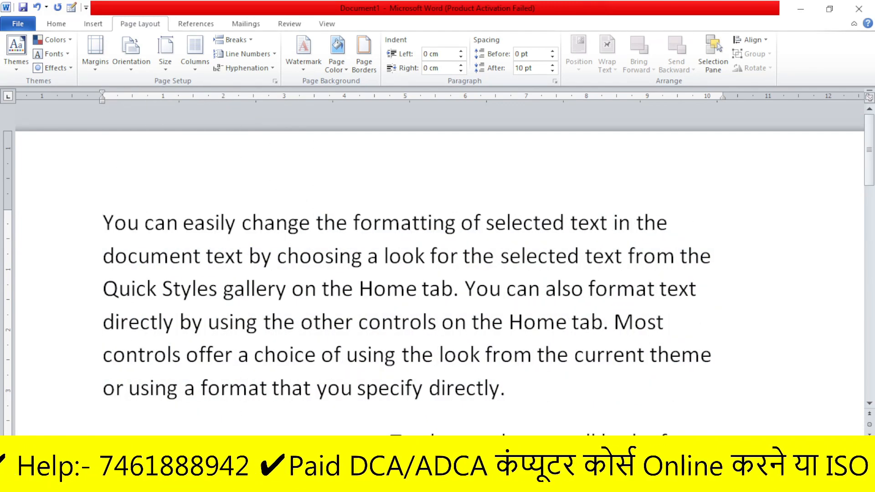
# With only the opening line selected, move its first-line indent to about 3.25 cm and back to 0
pyautogui.moveTo(103, 223); pyautogui.dragTo(674, 223)
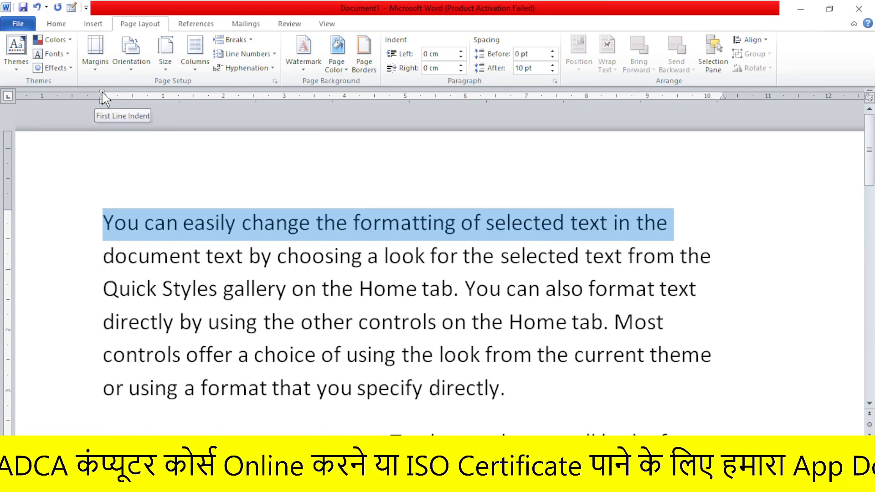
pyautogui.moveTo(102, 94); pyautogui.dragTo(309, 93)
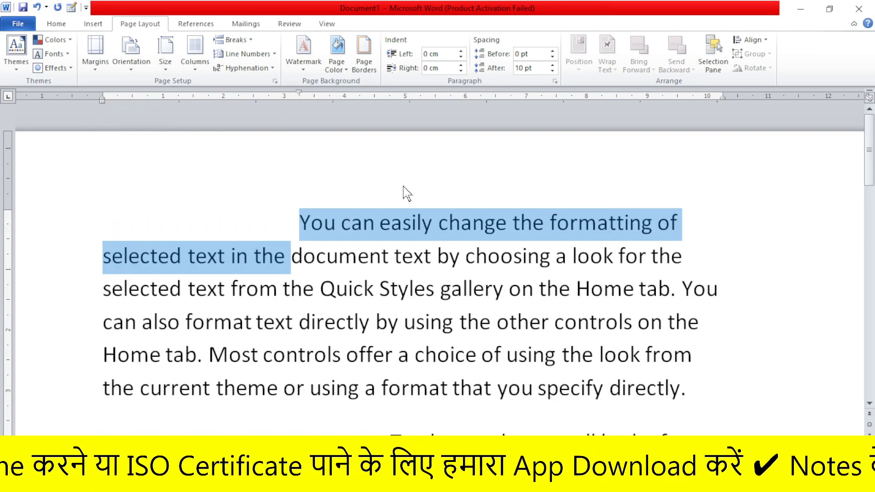
pyautogui.click(380, 222)
pyautogui.moveTo(297, 97); pyautogui.dragTo(109, 113)
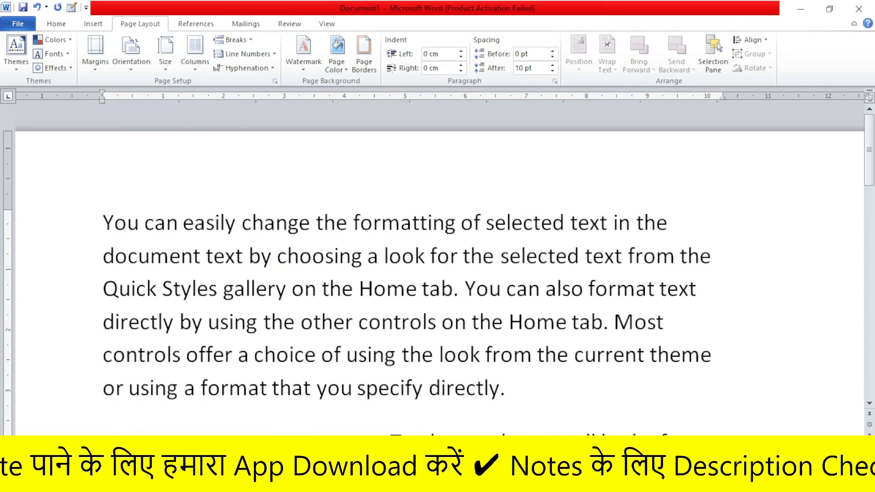
# With the lines below the opening line selected, move the first-line indent to about 4.25 cm, then back to 0
pyautogui.moveTo(103, 256); pyautogui.dragTo(731, 381)
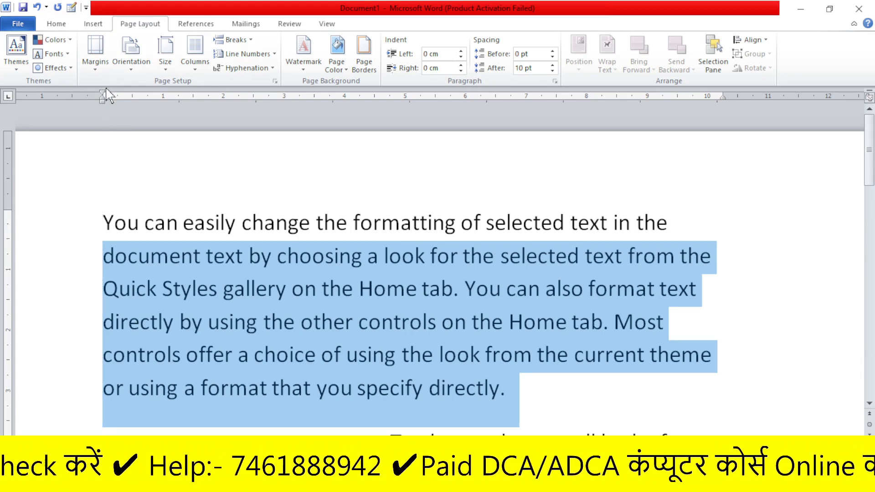
pyautogui.moveTo(102, 92); pyautogui.dragTo(363, 100)
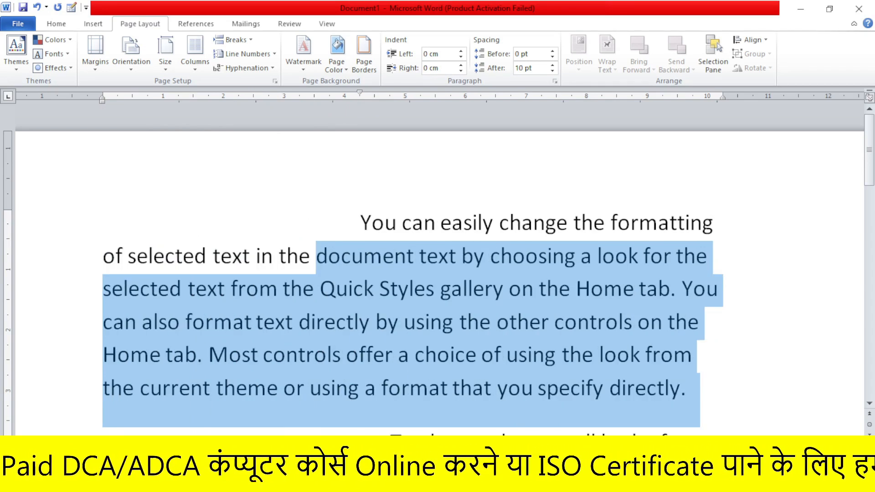
pyautogui.click(360, 223)
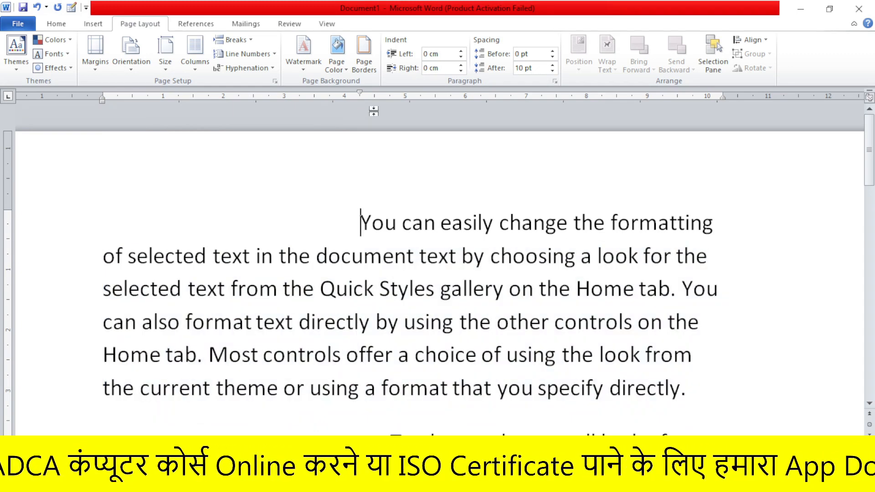
pyautogui.moveTo(360, 94); pyautogui.dragTo(105, 104)
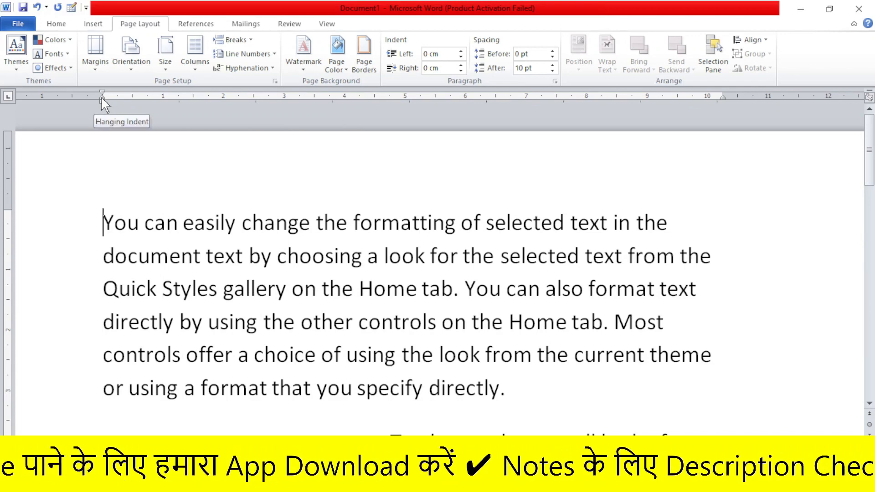
# Try a 2.75 cm left indent with a hanging indent at about 3.75 cm on the whole "You can easily change" paragraph, then undo it
pyautogui.hotkey('shift', 'Down')
pyautogui.hotkey('shift', 'Down')
pyautogui.hotkey('shift', 'Down')
pyautogui.hotkey('shift', 'Down')
pyautogui.hotkey('shift', 'Down')
pyautogui.hotkey('shift', 'Down')
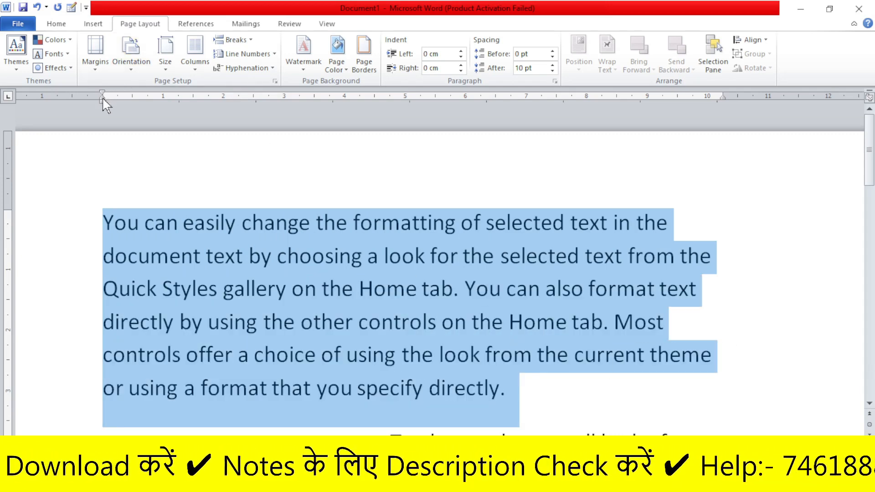
pyautogui.moveTo(102, 98); pyautogui.dragTo(269, 99)
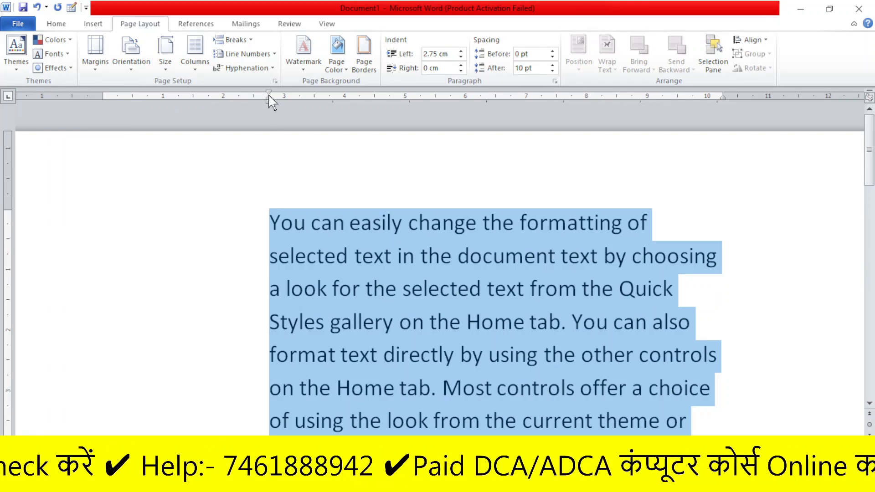
pyautogui.moveTo(269, 98); pyautogui.dragTo(338, 96)
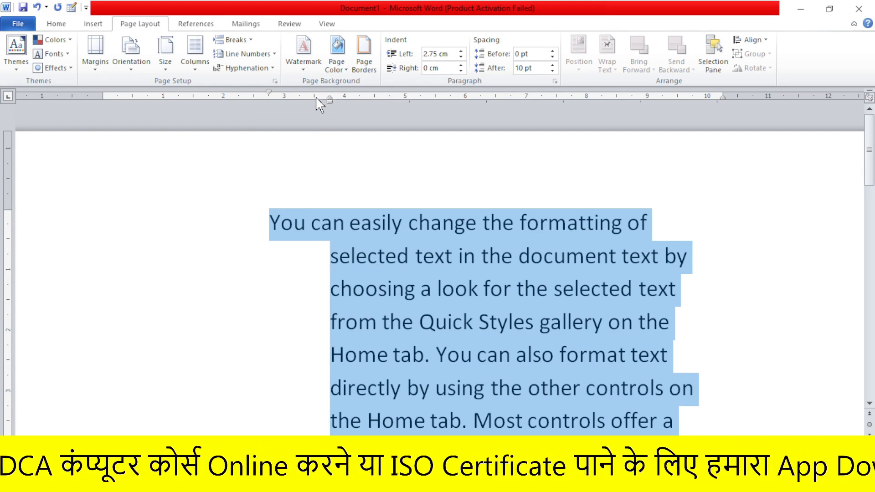
pyautogui.hotkey('ctrl', 'z')
pyautogui.click(350, 201)
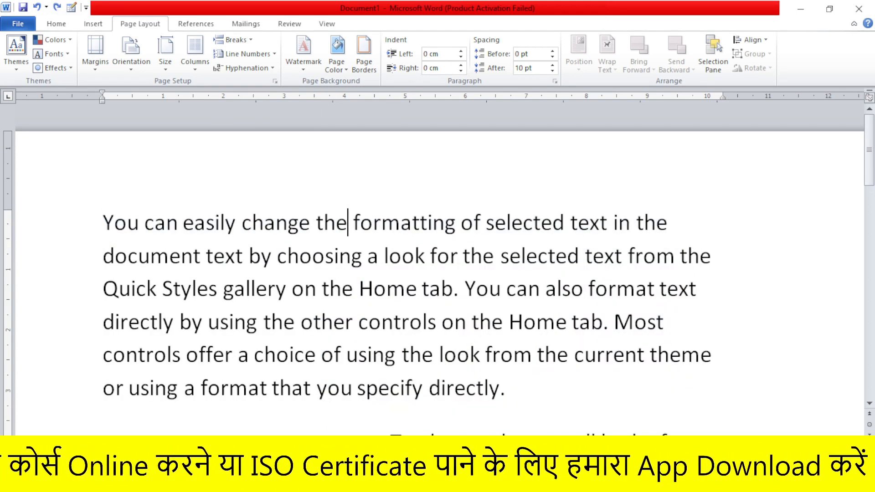
# Set the hanging indent of the whole "You can easily change" paragraph to about 4 cm, then return it to 0
pyautogui.moveTo(104, 223); pyautogui.dragTo(592, 387)
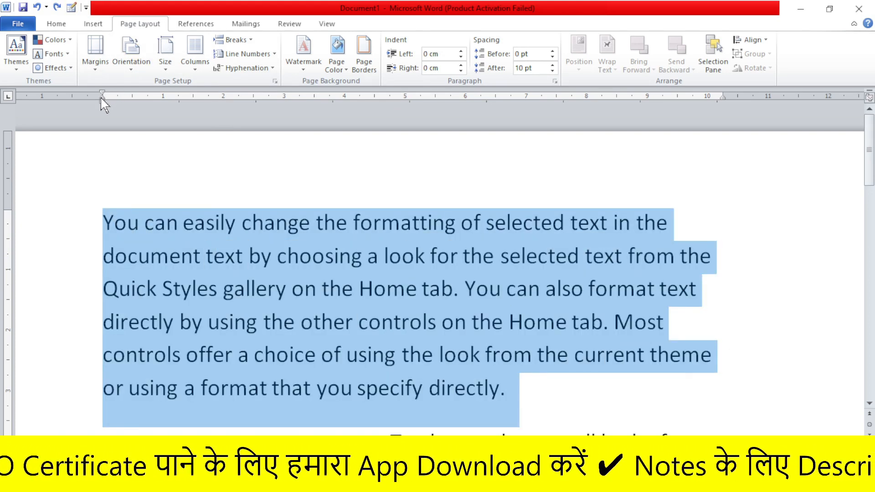
pyautogui.moveTo(101, 97); pyautogui.dragTo(346, 101)
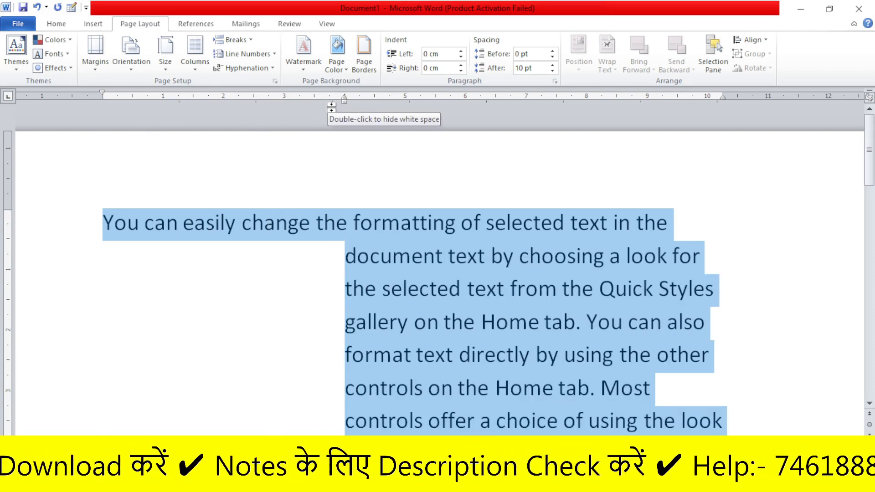
pyautogui.click(321, 189)
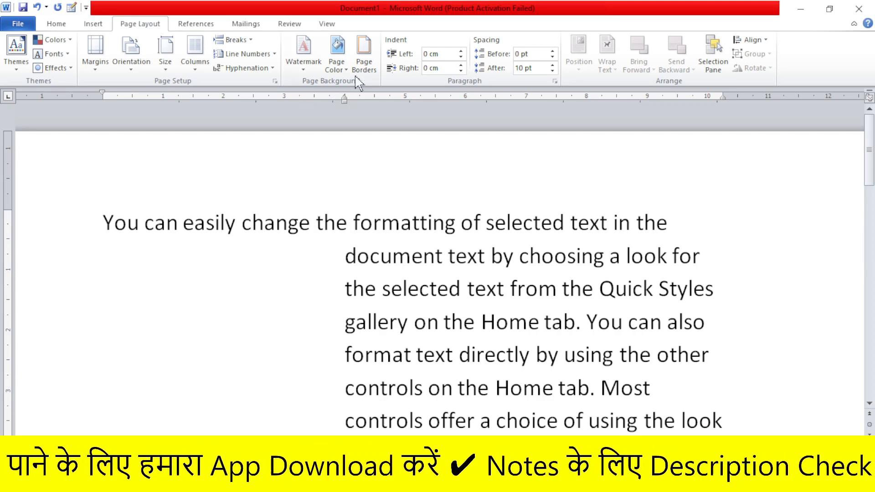
pyautogui.moveTo(346, 99); pyautogui.dragTo(100, 103)
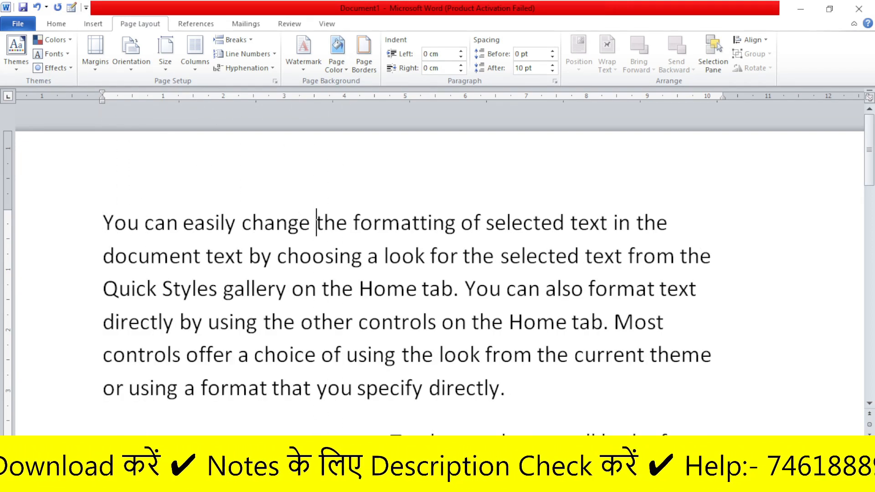
# On the whole paragraph, move the first-line indent to about 4.25 cm and back to 0, then the hanging indent to about 4.5 cm and back
pyautogui.moveTo(103, 223); pyautogui.dragTo(511, 401)
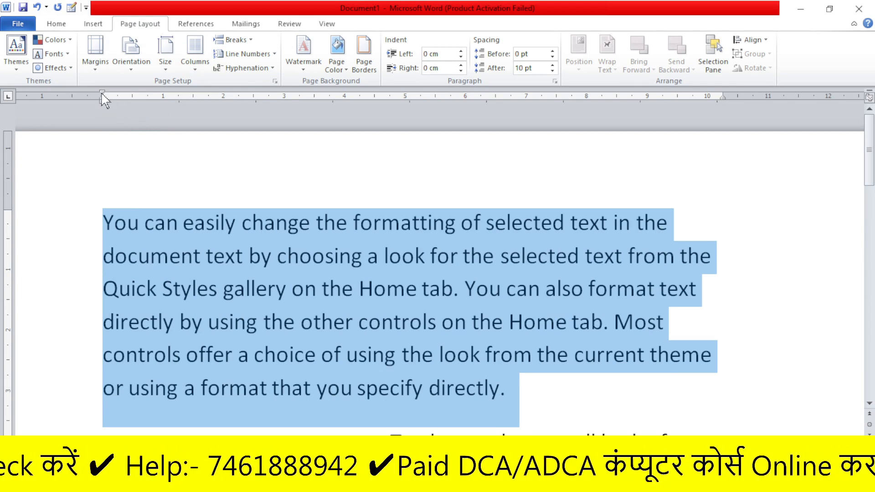
pyautogui.moveTo(102, 94); pyautogui.dragTo(361, 96)
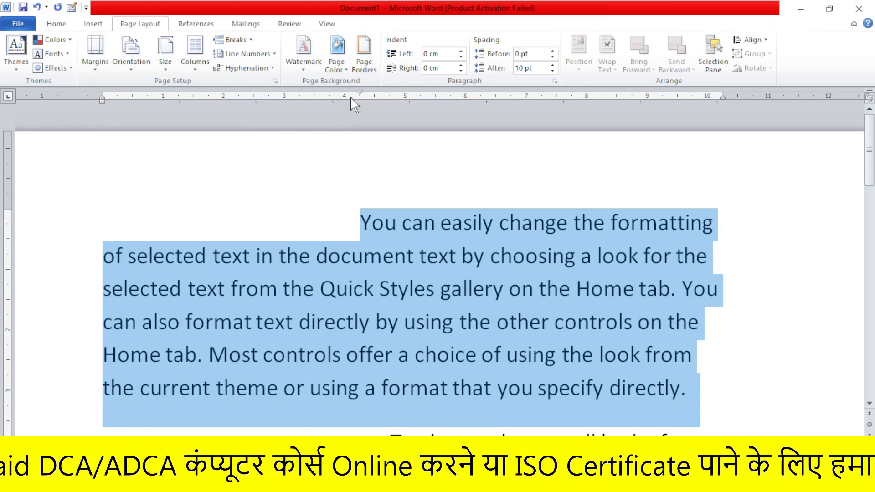
pyautogui.moveTo(360, 92)
pyautogui.mouseDown()
pyautogui.moveTo(120, 86)
pyautogui.moveTo(103, 100)
pyautogui.mouseUp()
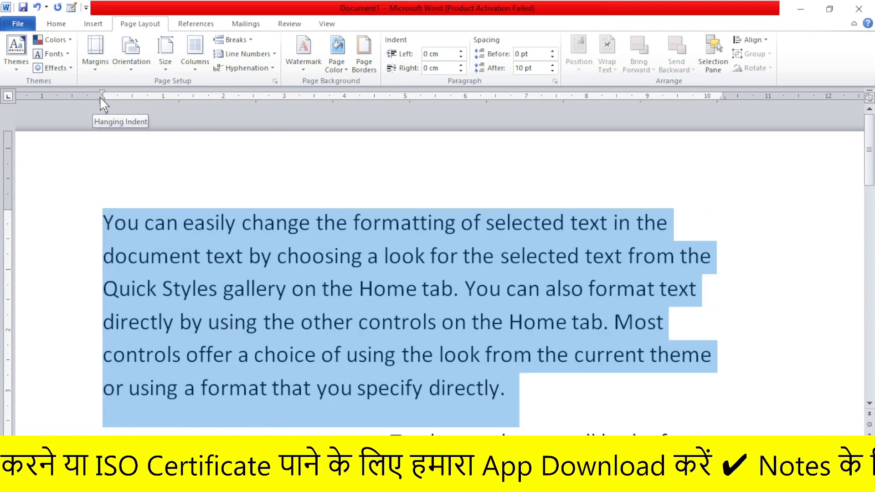
pyautogui.moveTo(102, 96)
pyautogui.mouseDown()
pyautogui.moveTo(338, 111)
pyautogui.moveTo(371, 106)
pyautogui.mouseUp()
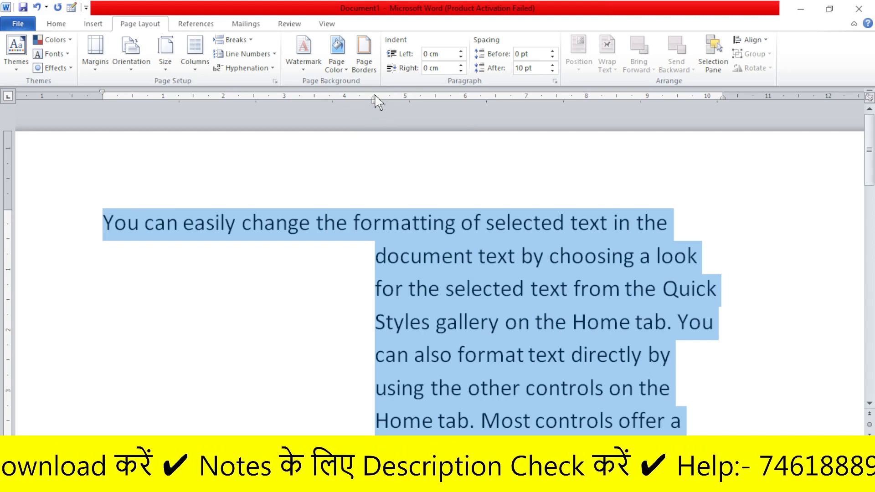
pyautogui.moveTo(374, 99); pyautogui.dragTo(102, 100)
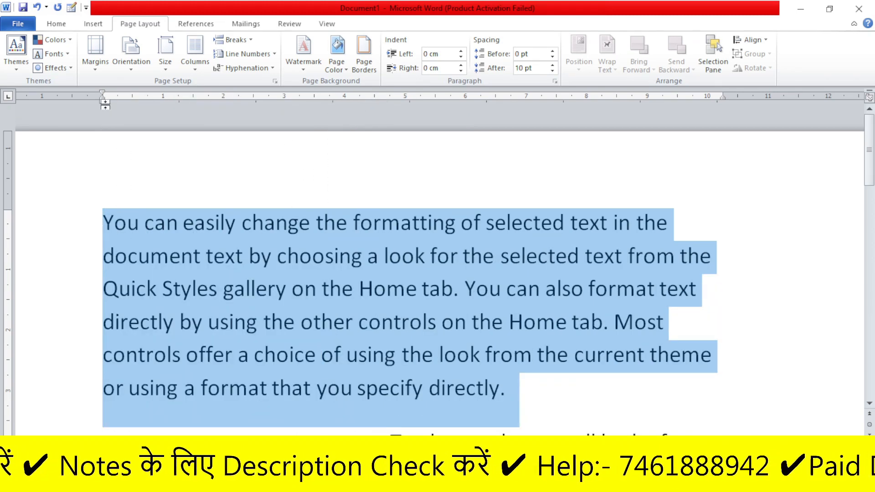
pyautogui.click(136, 145)
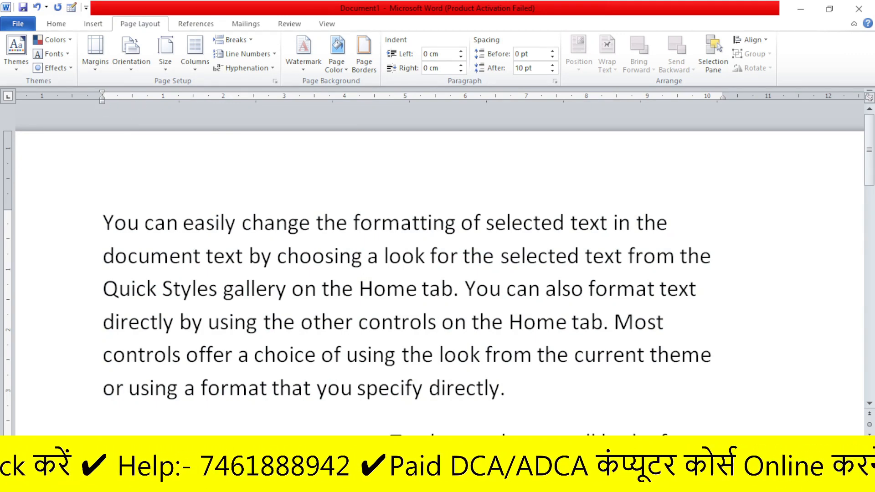
# Set the left indent of the whole "You can easily change" paragraph to 3.75 cm, then reduce it to 0.25 cm
pyautogui.moveTo(103, 223); pyautogui.dragTo(520, 410)
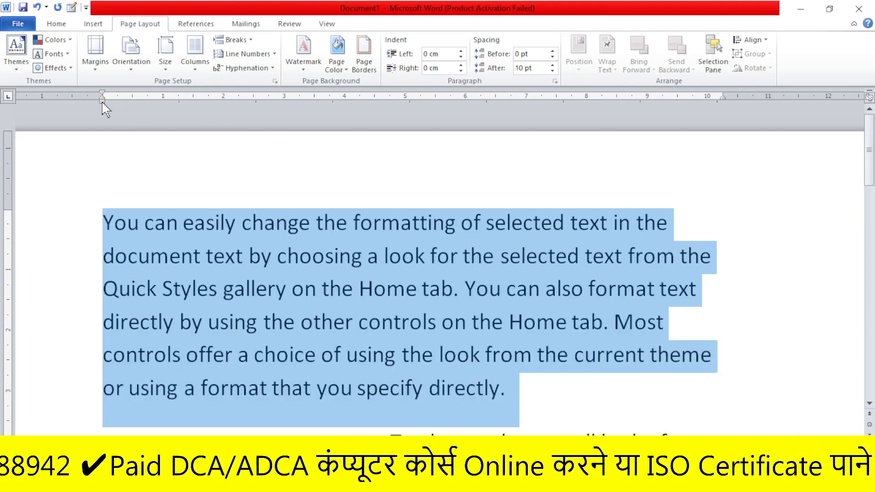
pyautogui.moveTo(102, 101); pyautogui.dragTo(239, 114)
pyautogui.moveTo(296, 115); pyautogui.dragTo(329, 112)
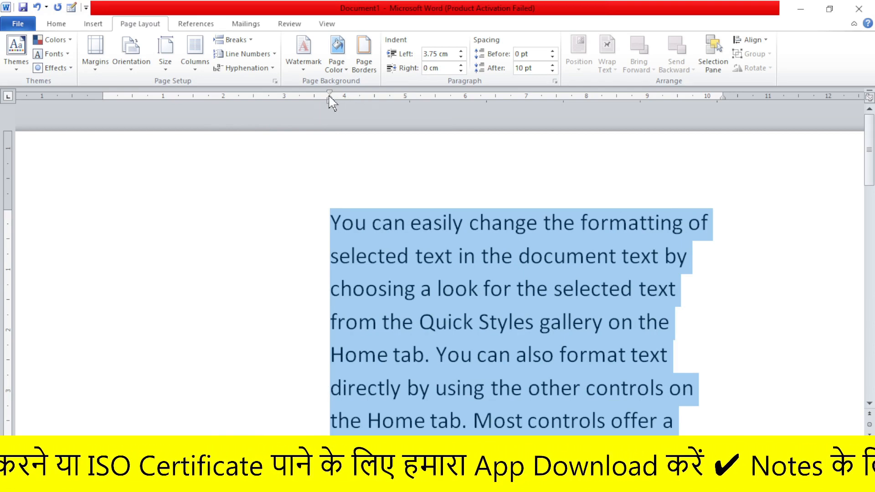
pyautogui.moveTo(329, 95); pyautogui.dragTo(118, 95)
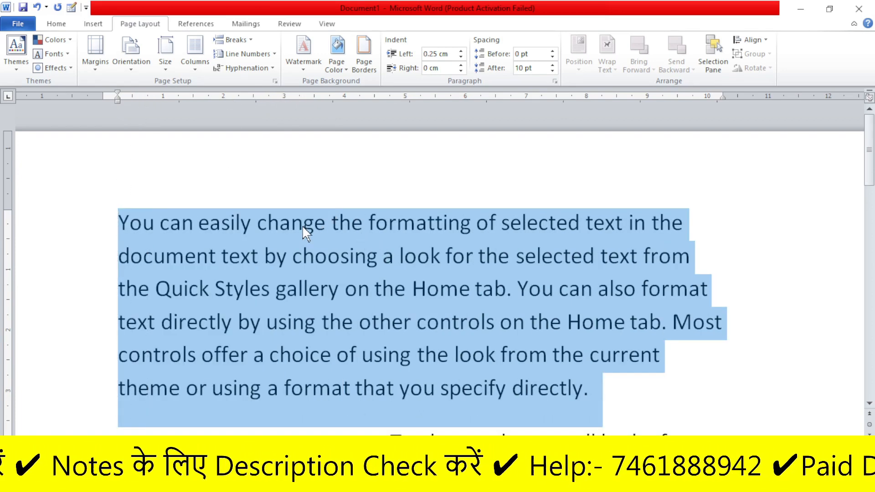
# Delete the selected "You can easily change" paragraph and look over the remaining text
pyautogui.press('Delete')
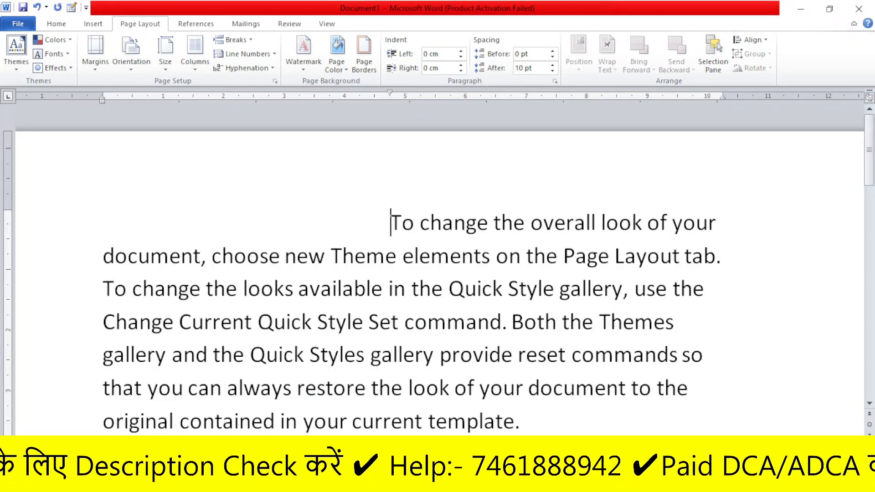
pyautogui.scroll(-3, 438, 269)
pyautogui.scroll(3, 437, 269)
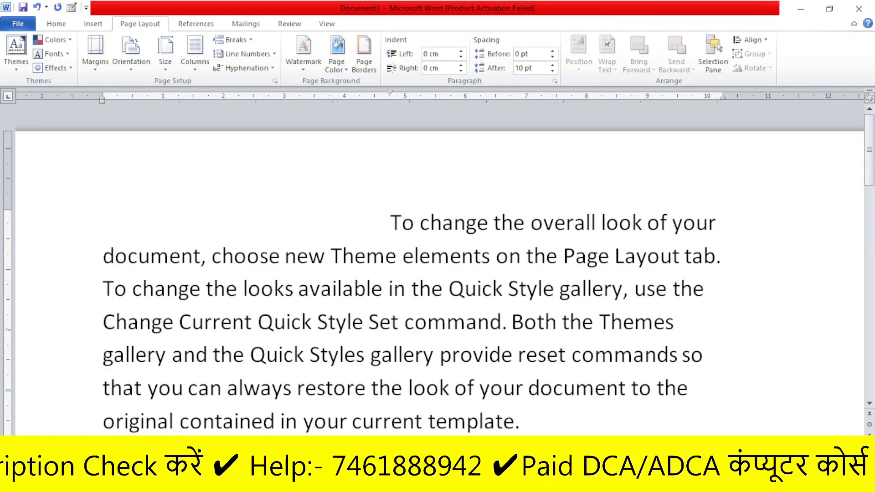
# Reset the first-line indent of the "To change the overall look" paragraph to 0
pyautogui.moveTo(391, 223); pyautogui.dragTo(572, 391)
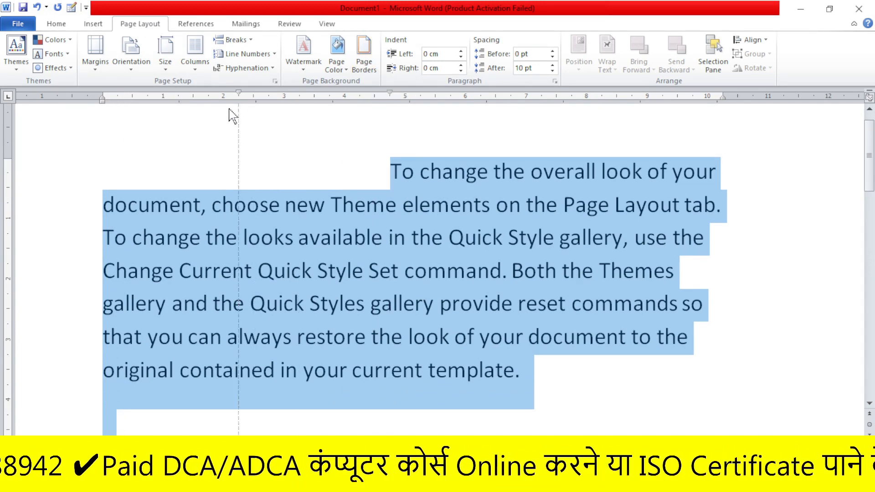
pyautogui.moveTo(103, 100)
pyautogui.mouseDown()
pyautogui.moveTo(284, 94)
pyautogui.moveTo(102, 97)
pyautogui.mouseUp()
pyautogui.click(155, 128)
# With the lines from "Theme elements" to the paragraph's end selected, move the first-line indent to about 3.25 cm and back to 0
pyautogui.moveTo(90, 200); pyautogui.dragTo(464, 376)
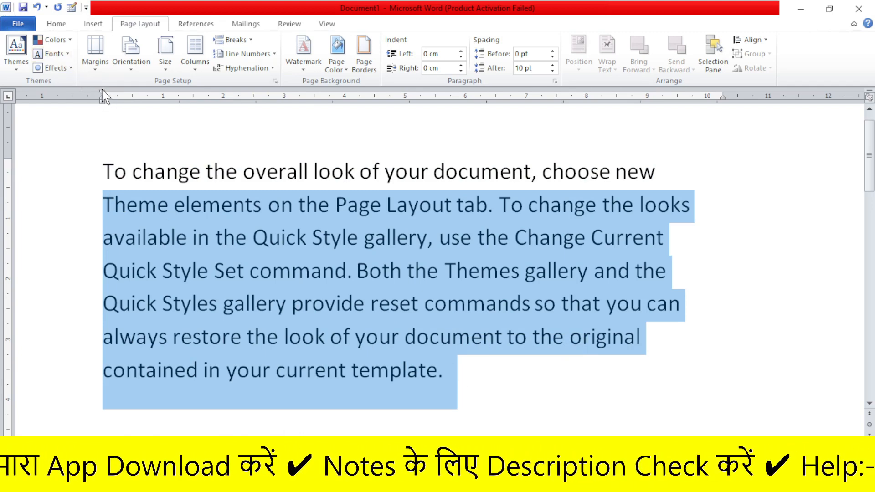
pyautogui.moveTo(102, 94); pyautogui.dragTo(303, 101)
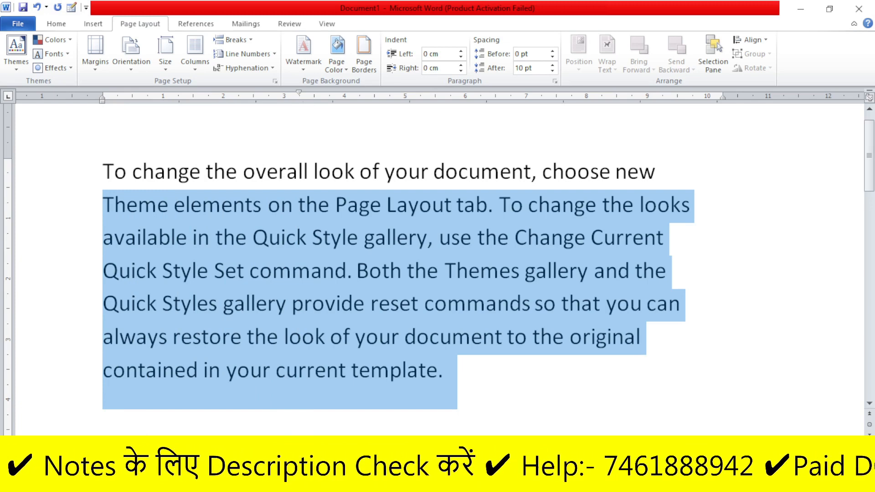
pyautogui.click(298, 171)
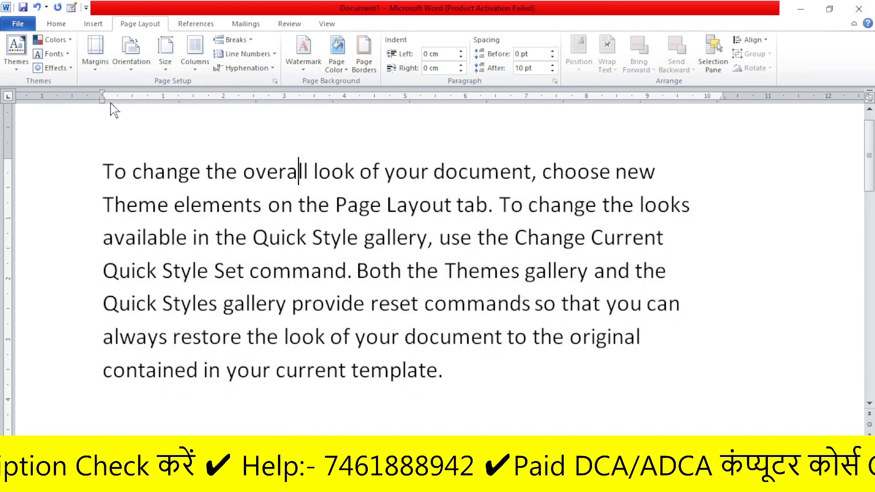
# Move the first-line indent to about 4 cm and back with the lower lines selected, then to about 3.75 cm and back from the opening line
pyautogui.moveTo(103, 205); pyautogui.dragTo(663, 416)
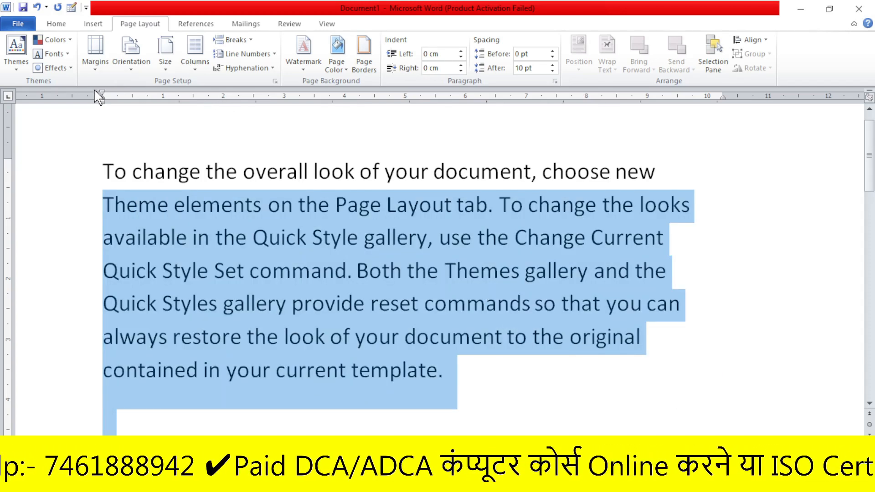
pyautogui.moveTo(102, 93); pyautogui.dragTo(347, 94)
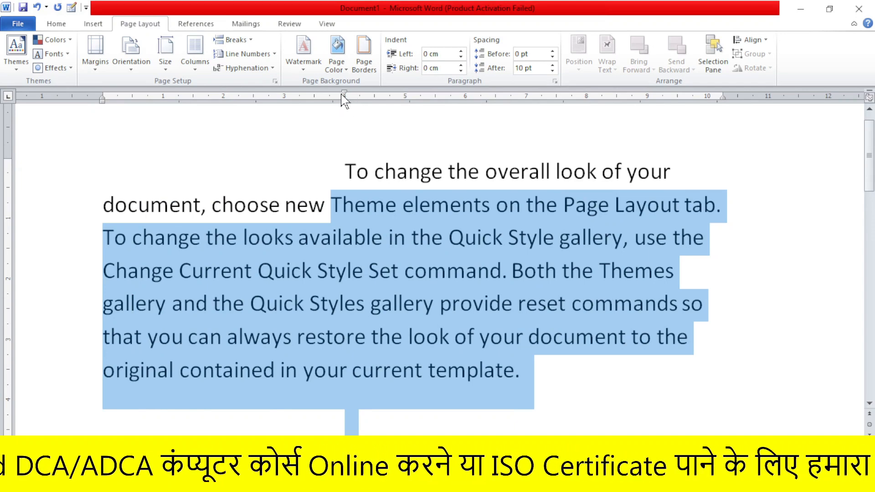
pyautogui.moveTo(344, 93); pyautogui.dragTo(102, 85)
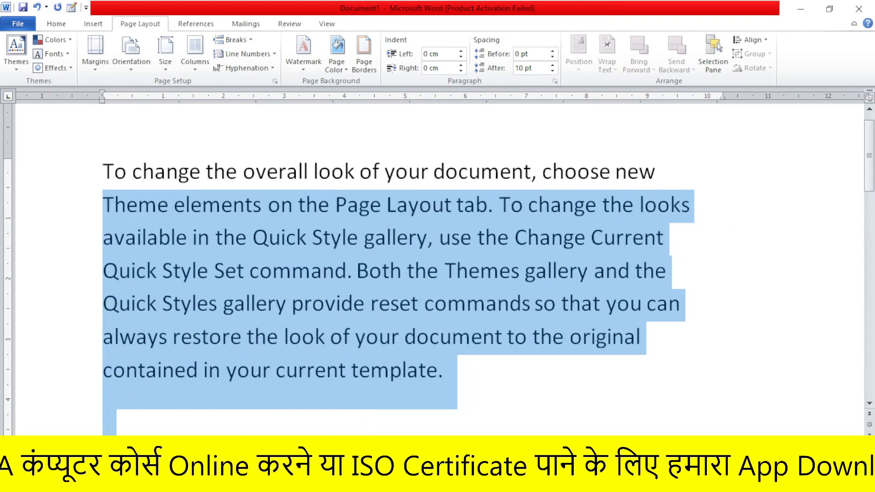
pyautogui.click(309, 172)
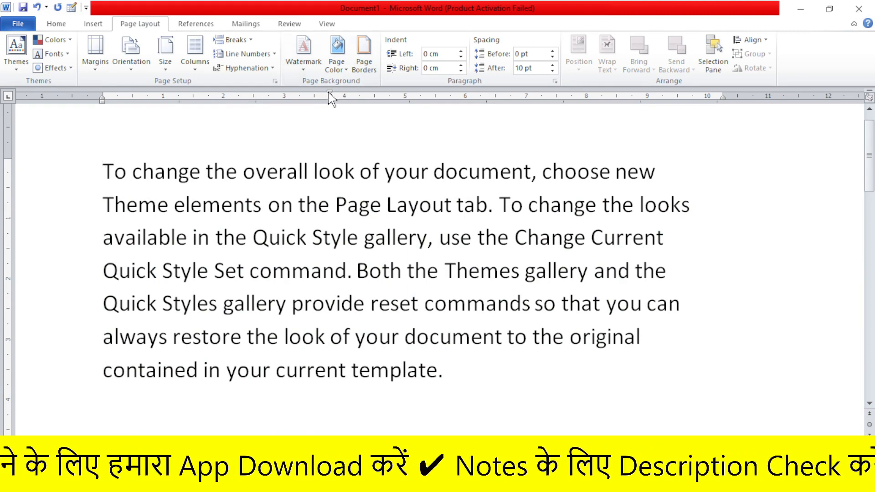
pyautogui.moveTo(103, 100); pyautogui.dragTo(106, 100)
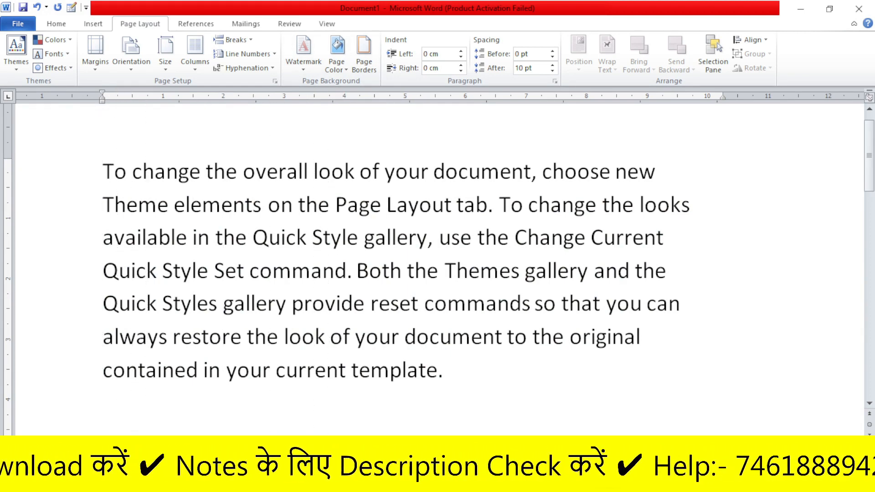
# With only the text from "available in the" to "Quick Style" selected, move the first-line indent to about 2.75 cm and back to 0
pyautogui.moveTo(103, 237); pyautogui.dragTo(217, 272)
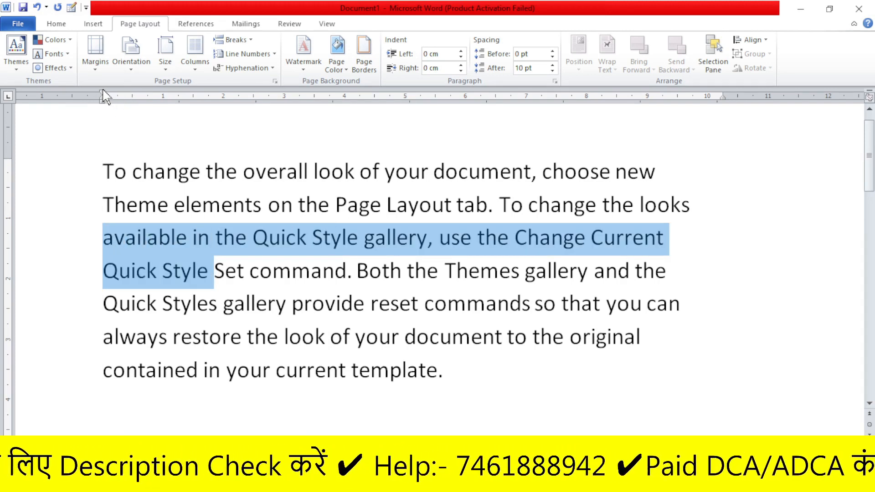
pyautogui.moveTo(103, 93); pyautogui.dragTo(269, 94)
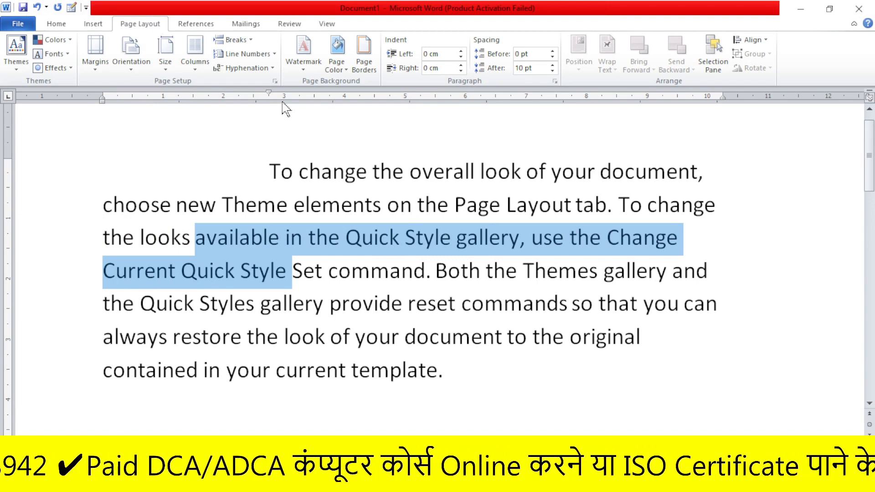
pyautogui.moveTo(270, 93); pyautogui.dragTo(102, 94)
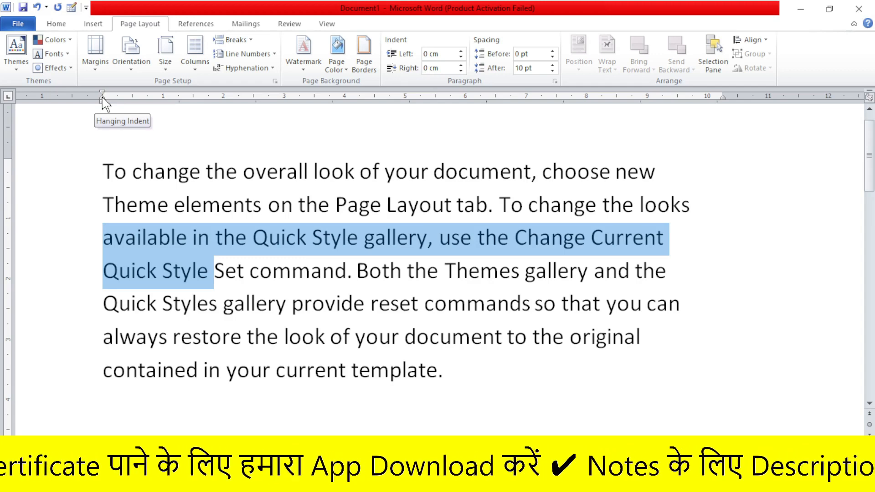
# With the text from "available in the" to "Quick Style" selected, move the hanging indent to about 2.5 cm and back to 0
pyautogui.moveTo(102, 96); pyautogui.dragTo(255, 97)
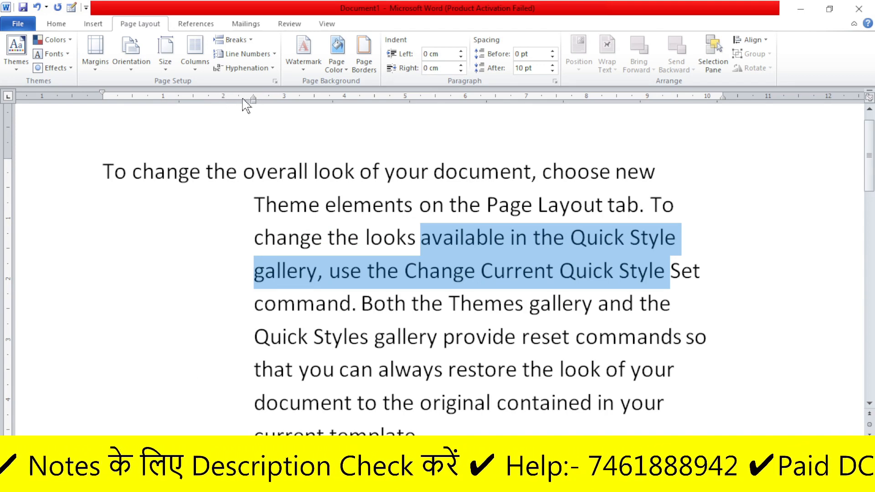
pyautogui.moveTo(254, 97); pyautogui.dragTo(102, 98)
pyautogui.click(238, 171)
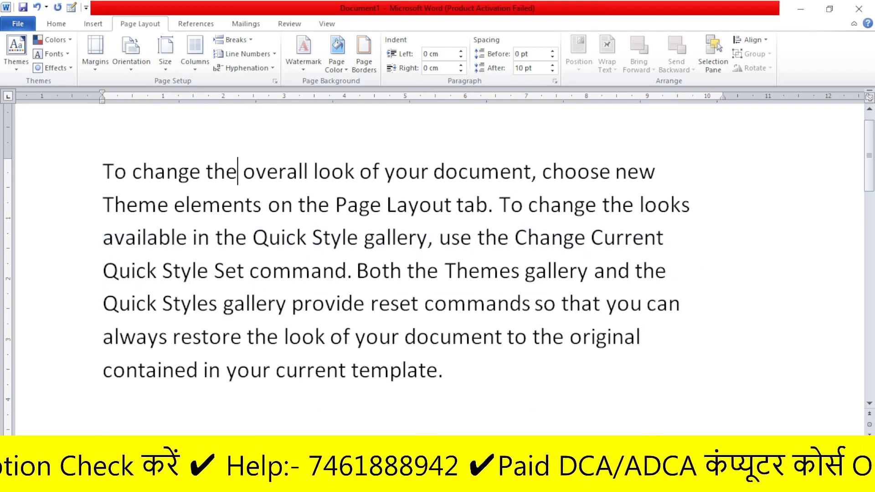
# Select the paragraph down to the line ending "original", set its left indent to 4.25 cm, and delete all of the paragraph's text
pyautogui.moveTo(87, 173); pyautogui.dragTo(86, 338)
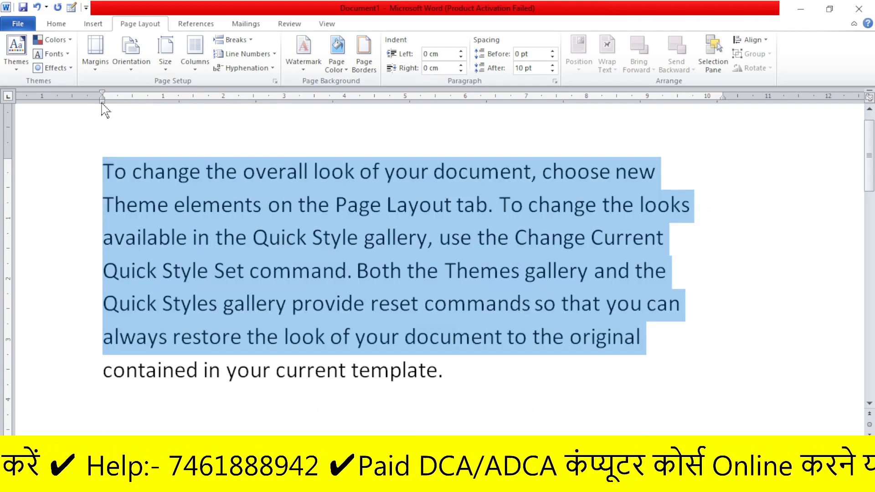
pyautogui.moveTo(103, 104); pyautogui.dragTo(358, 110)
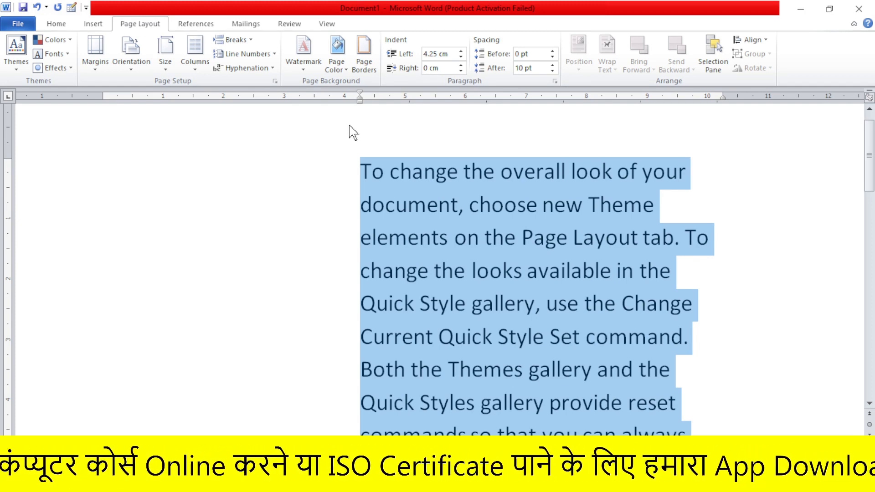
pyautogui.press('Delete')
pyautogui.moveTo(360, 172); pyautogui.dragTo(718, 173)
pyautogui.press('Delete')
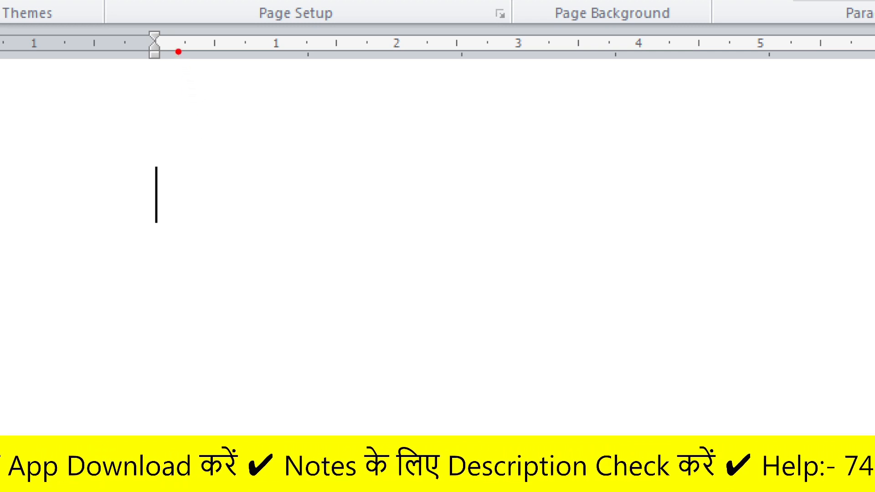
pyautogui.moveTo(154, 67); pyautogui.dragTo(158, 145)
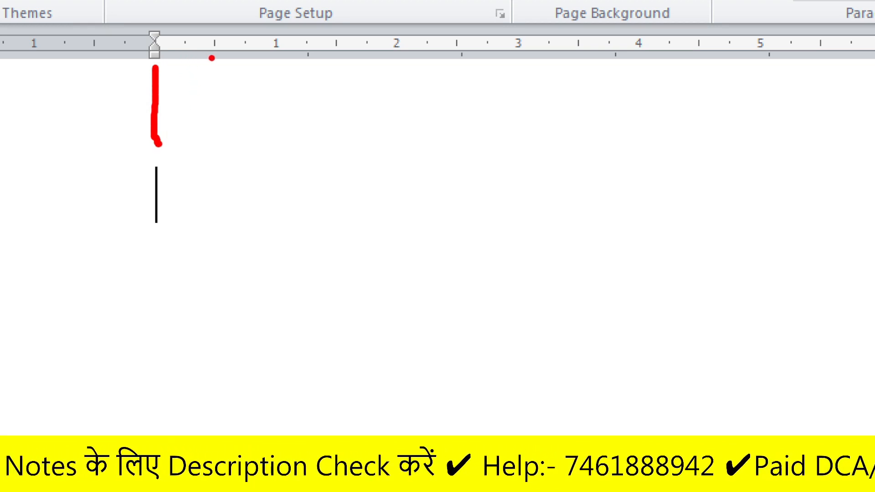
pyautogui.moveTo(310, 60); pyautogui.dragTo(304, 131)
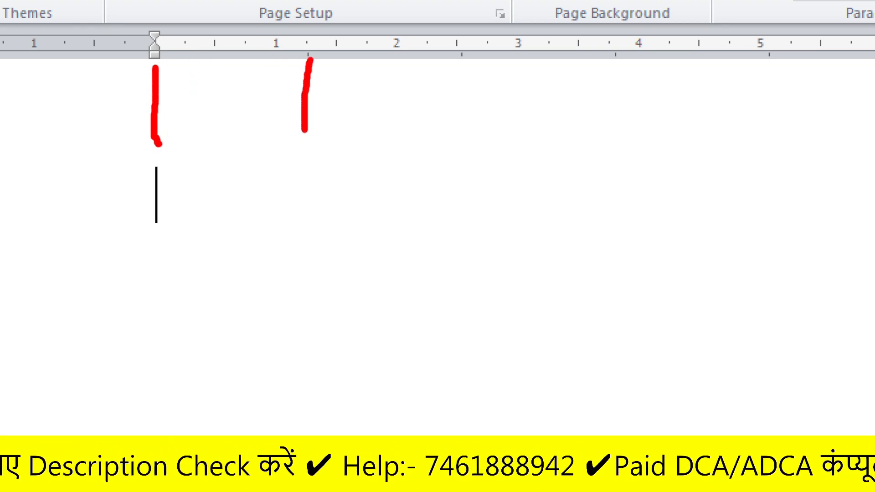
pyautogui.press('Escape')
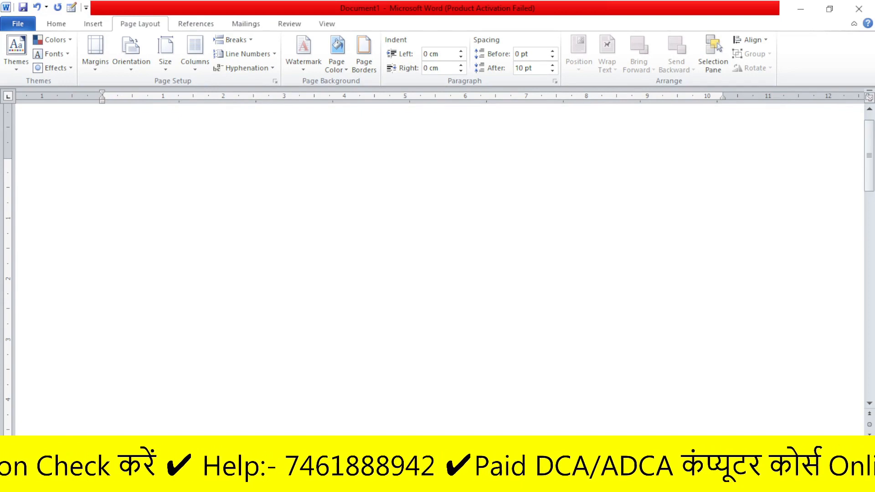
# Enter the letters A, B, c and d on one line, separated by default tab spacing
pyautogui.write('A')
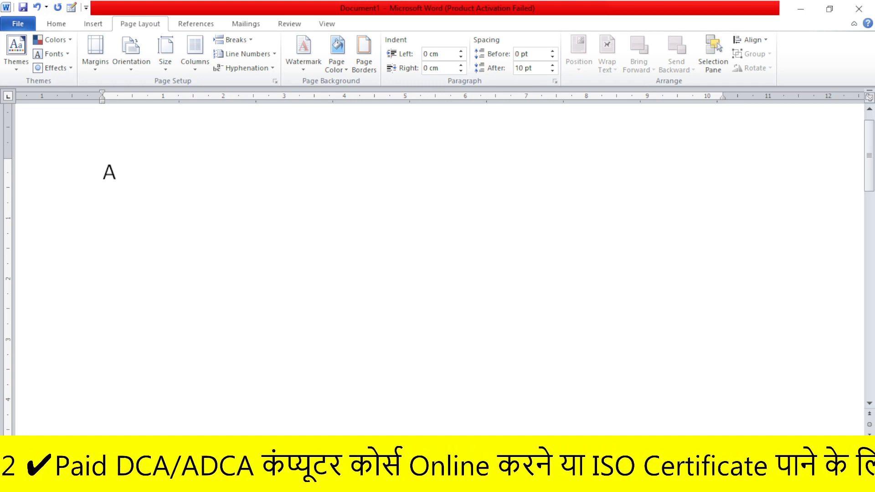
pyautogui.press('Tab')
pyautogui.write('B')
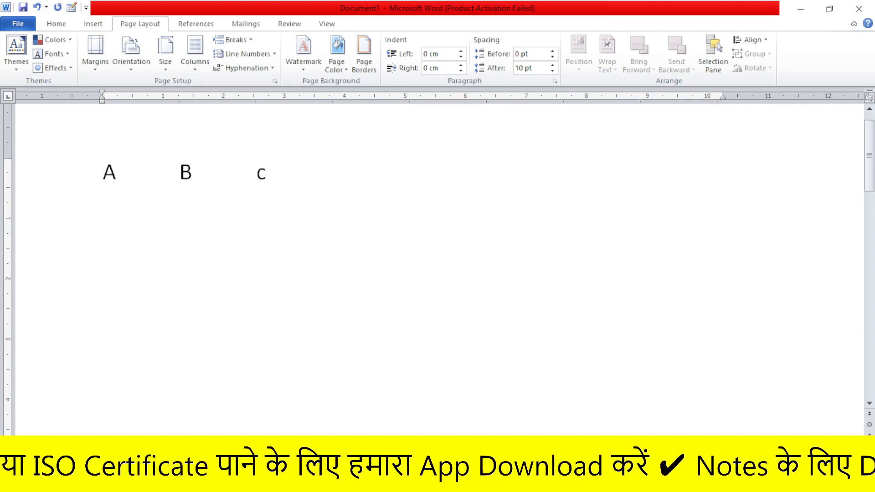
pyautogui.write('d')
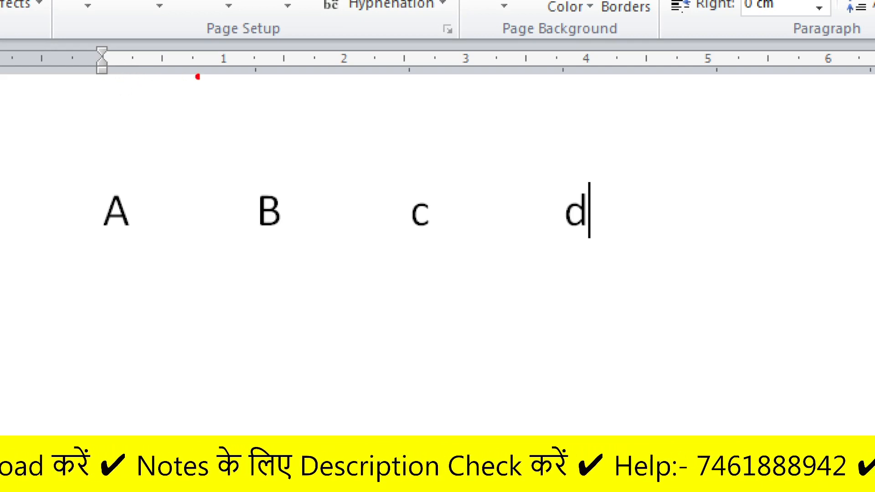
pyautogui.moveTo(108, 88); pyautogui.dragTo(103, 180)
pyautogui.moveTo(260, 78); pyautogui.dragTo(263, 188)
pyautogui.moveTo(254, 78); pyautogui.dragTo(271, 78)
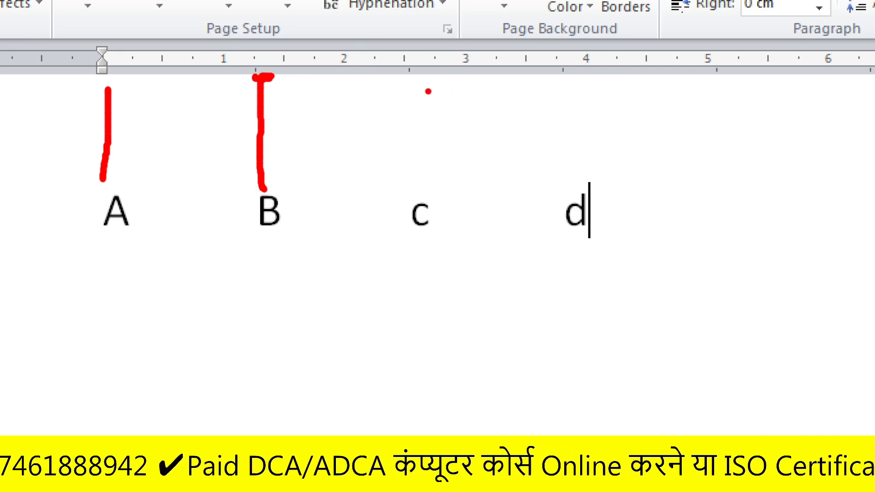
pyautogui.moveTo(412, 85); pyautogui.dragTo(419, 195)
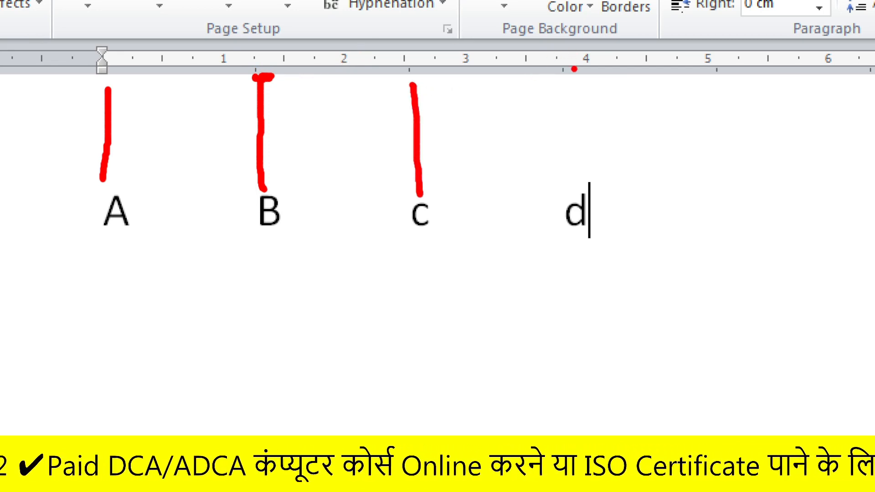
pyautogui.moveTo(580, 71); pyautogui.dragTo(593, 173)
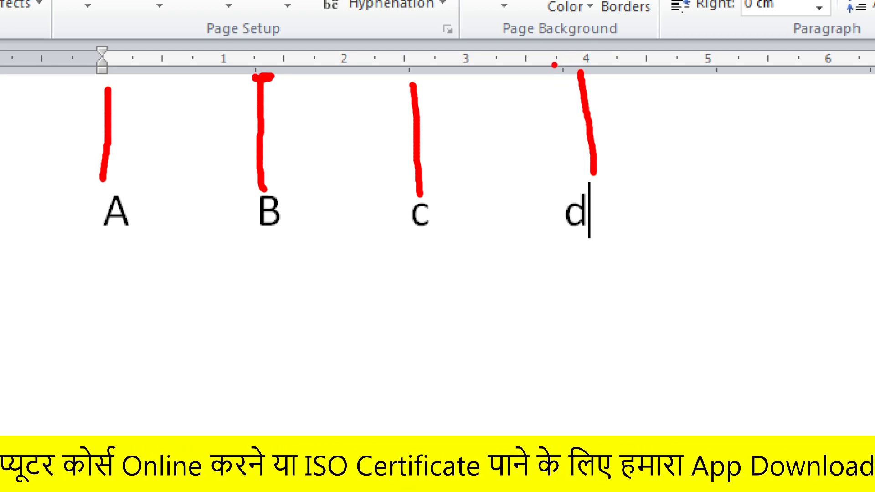
pyautogui.moveTo(528, 56)
pyautogui.mouseDown()
pyautogui.moveTo(531, 74)
pyautogui.moveTo(590, 146)
pyautogui.mouseUp()
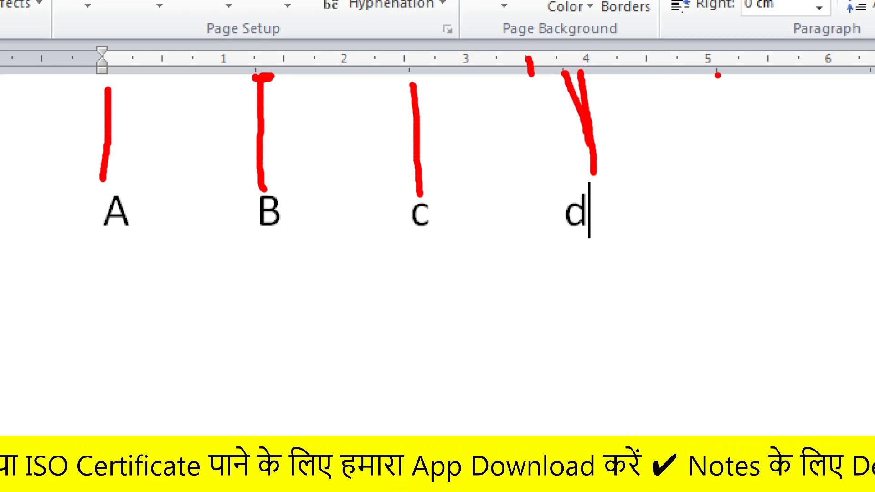
pyautogui.moveTo(710, 76); pyautogui.dragTo(714, 183)
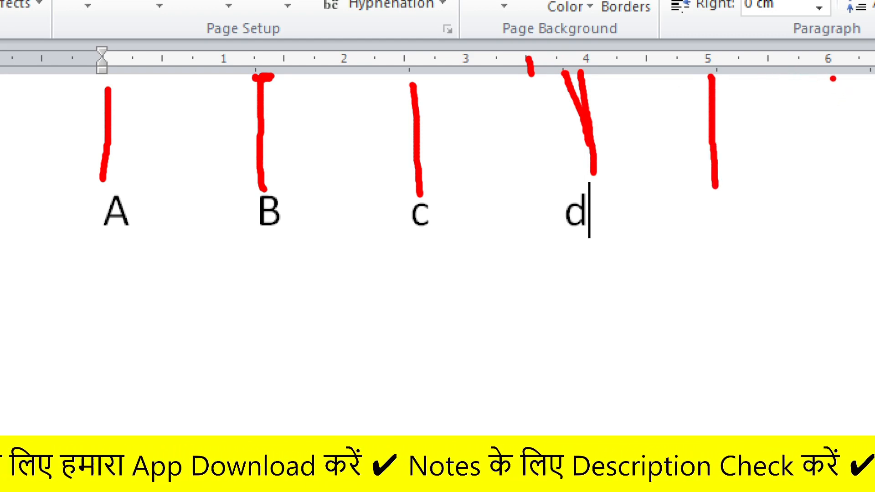
pyautogui.moveTo(861, 77); pyautogui.dragTo(863, 183)
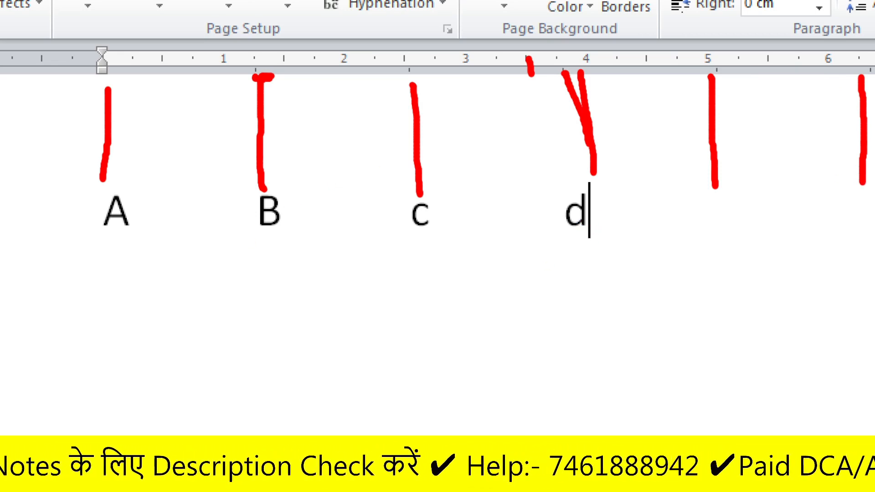
pyautogui.press('Escape')
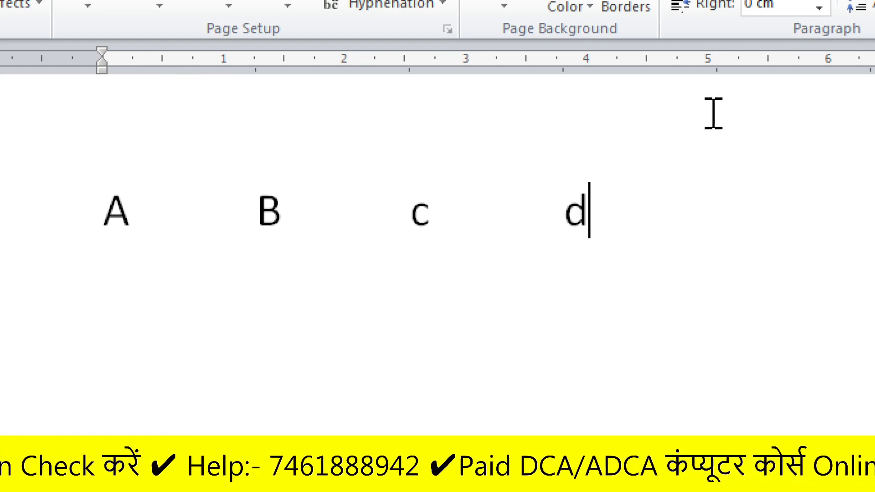
pyautogui.hotkey('ctrl', '2')
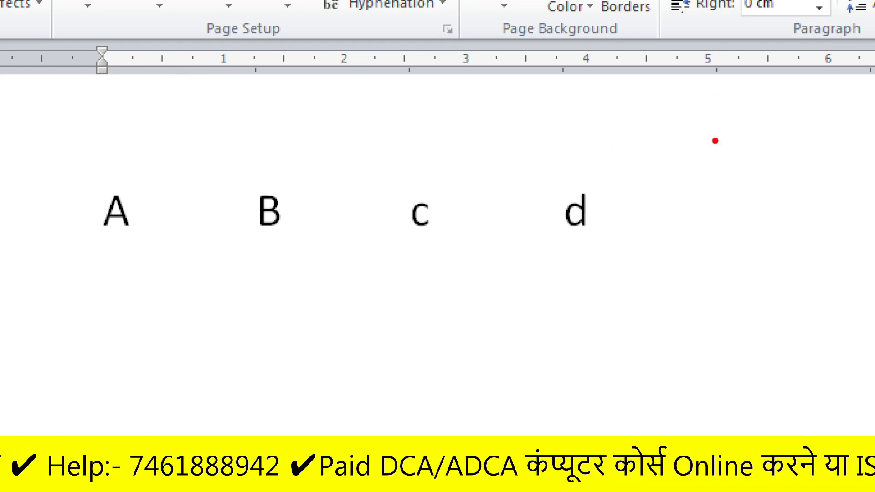
pyautogui.moveTo(714, 91); pyautogui.dragTo(721, 189)
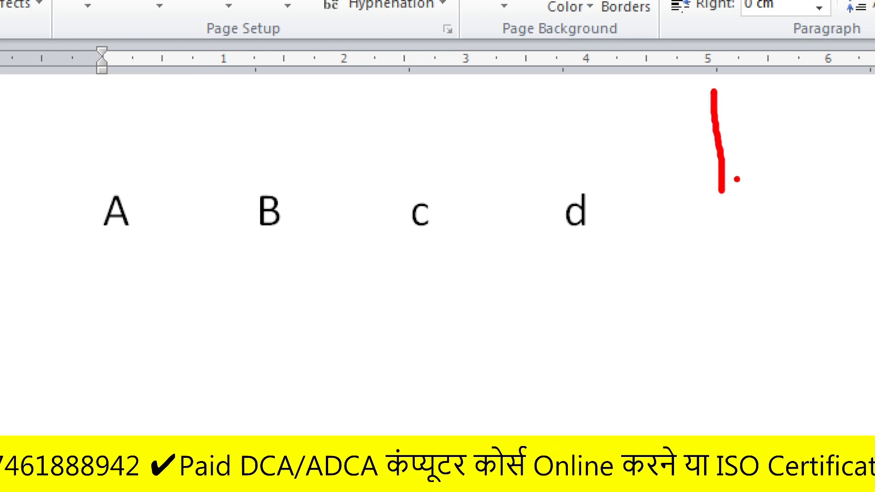
pyautogui.press('Escape')
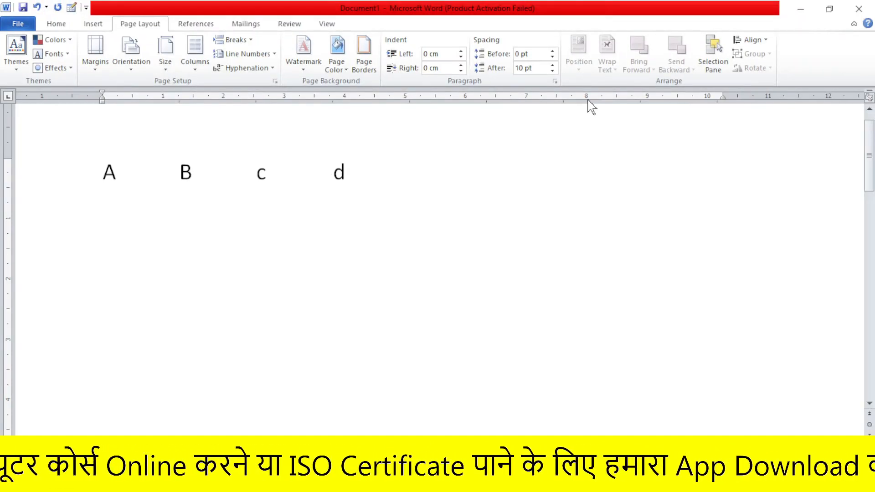
# Add a left tab stop at 8 cm to the letter line and clear all the letters
pyautogui.click(588, 101)
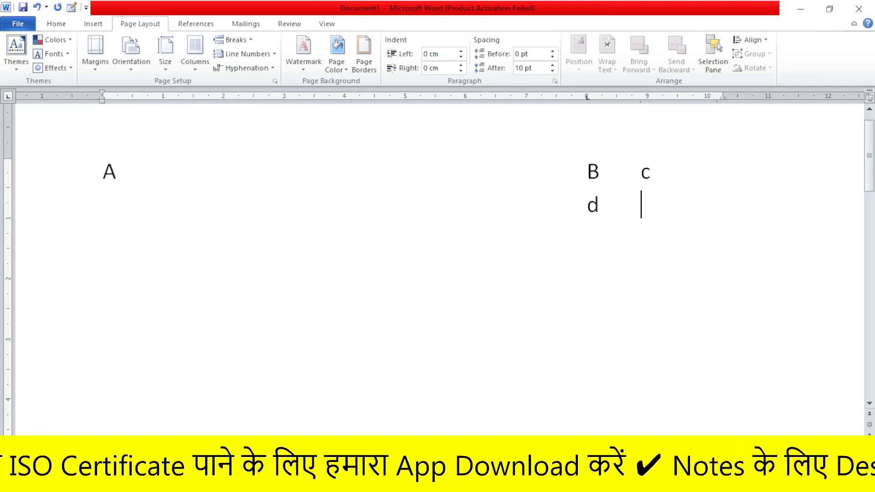
pyautogui.hotkey('ctrl', 'a')
pyautogui.press('Delete')
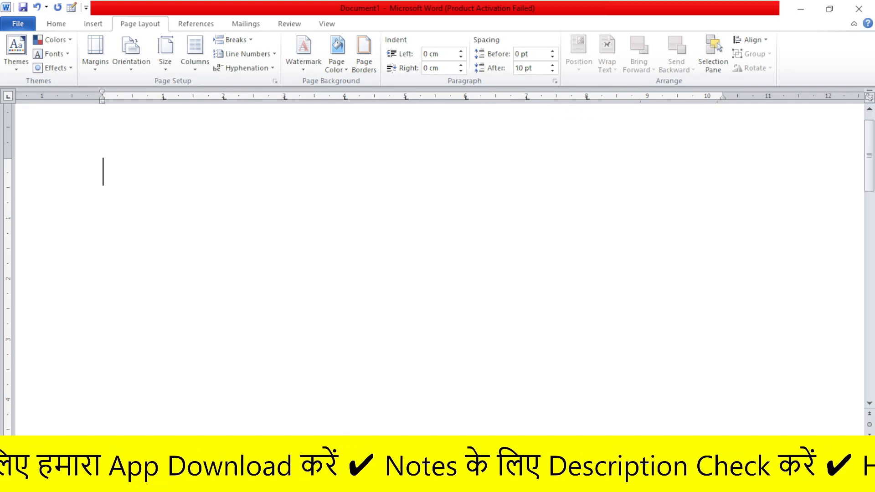
# Enter the letters A, B, C, D and E on one line, aligning B to E with the tab stops at 1 to 4 cm
pyautogui.write('a')
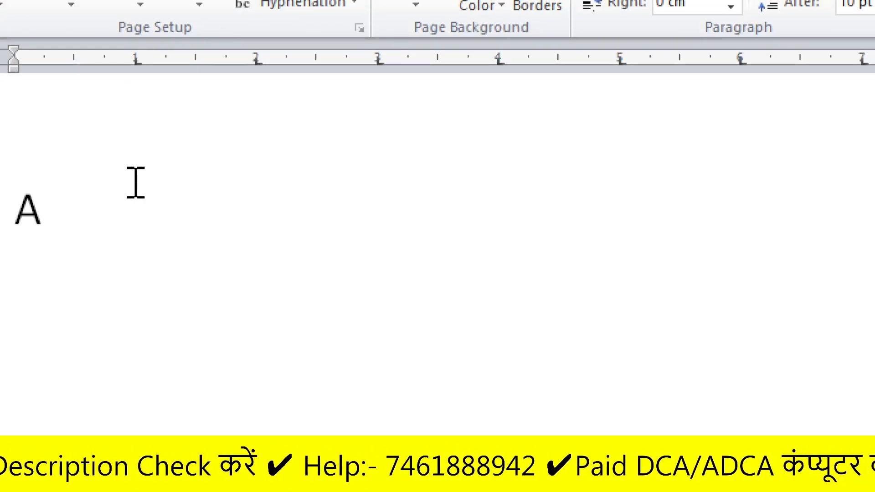
pyautogui.write('B')
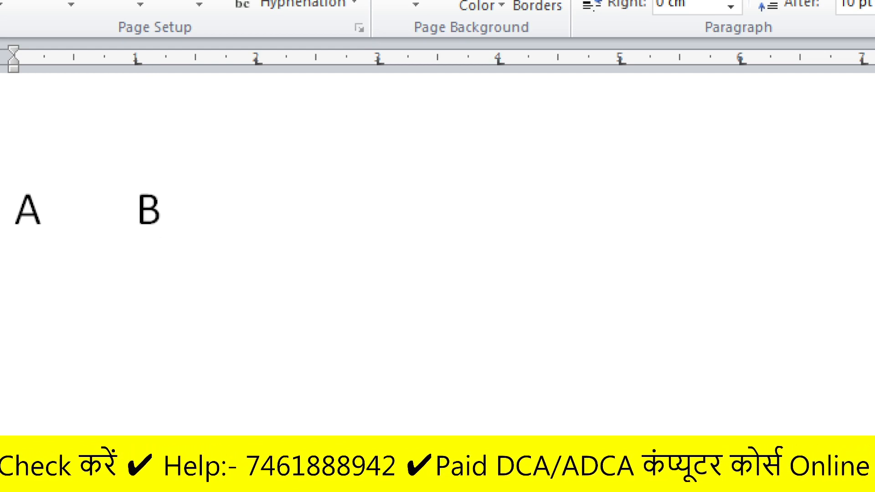
pyautogui.press('Tab')
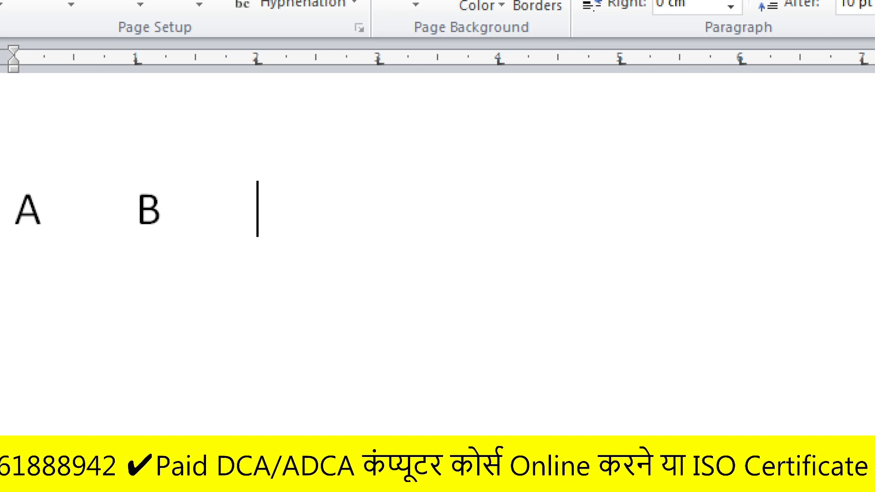
pyautogui.write('C')
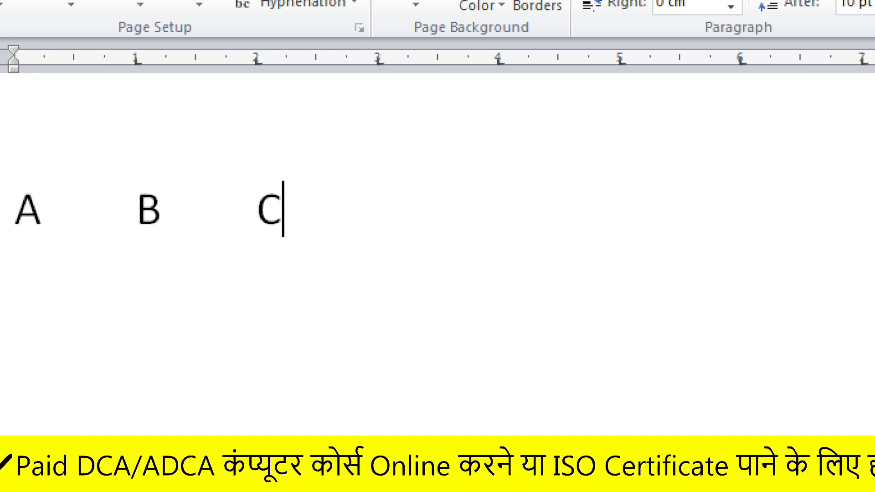
pyautogui.press('Tab')
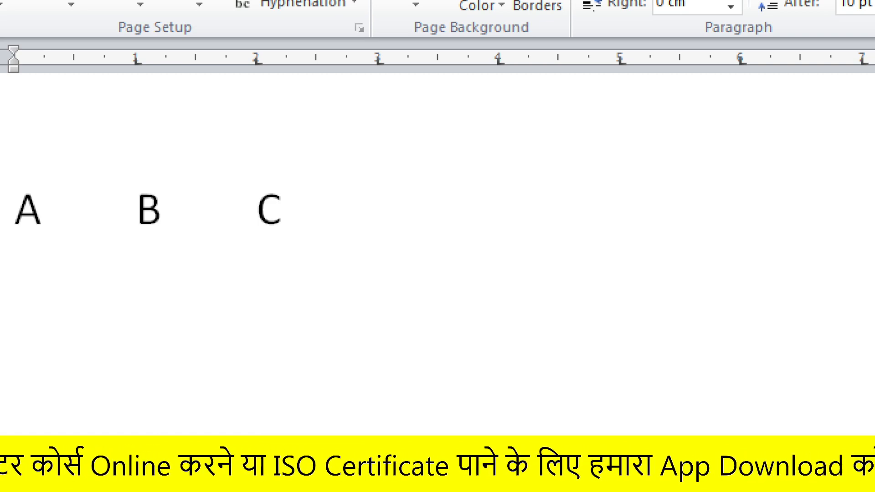
pyautogui.write('D')
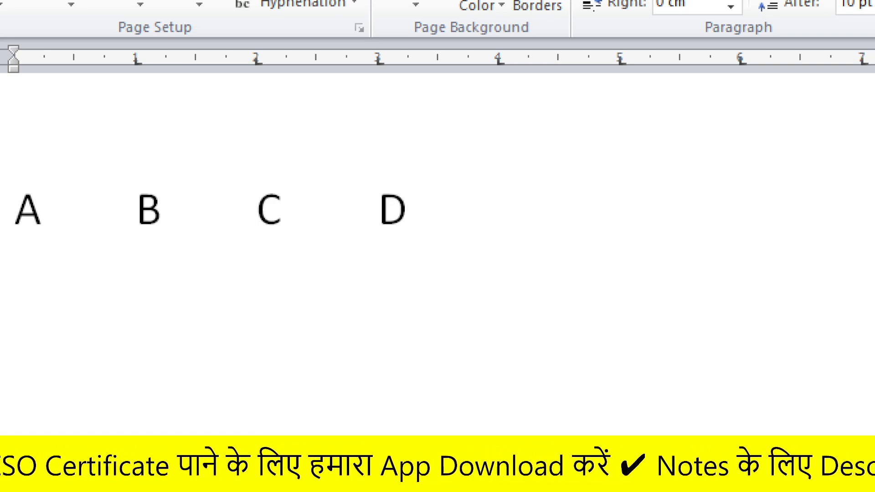
pyautogui.press('Tab')
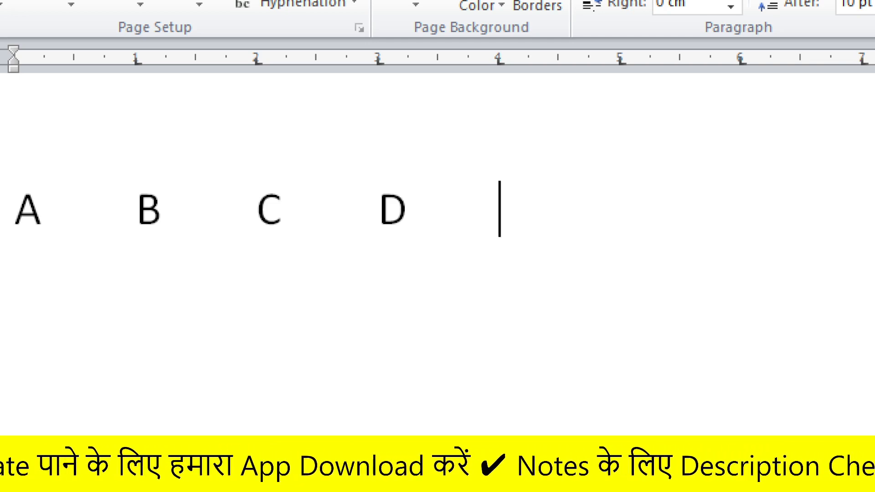
pyautogui.write('ER')
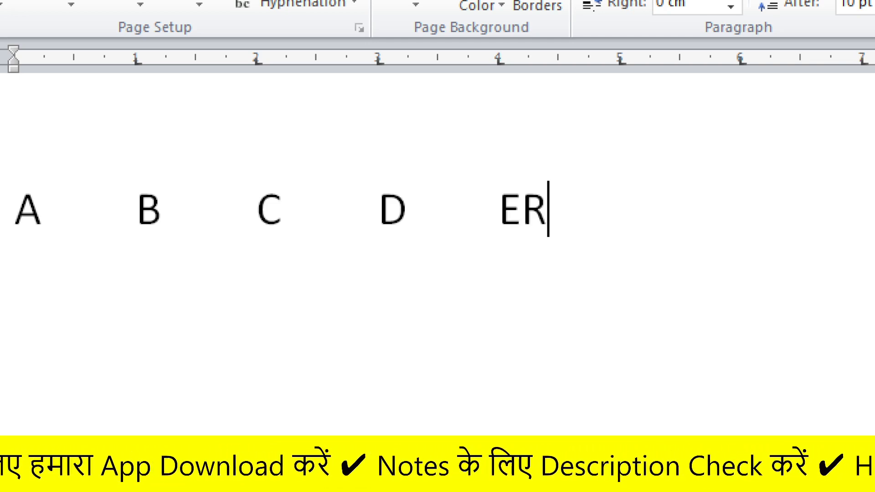
pyautogui.press('BackSpace')
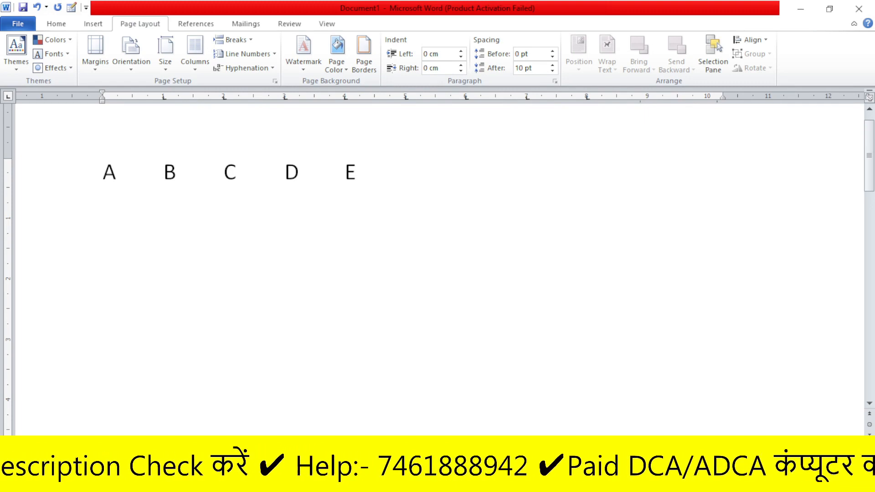
# Replace the line with the letters A, B, C and D, aligning B, C and D with the tab stops at 1, 5 and 8 cm
pyautogui.hotkey('ctrl', 'a')
pyautogui.press('Delete')
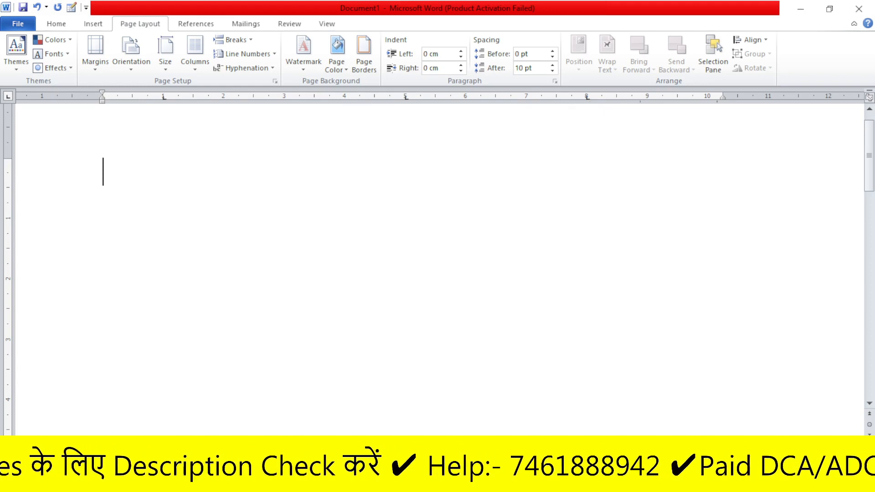
pyautogui.write('A')
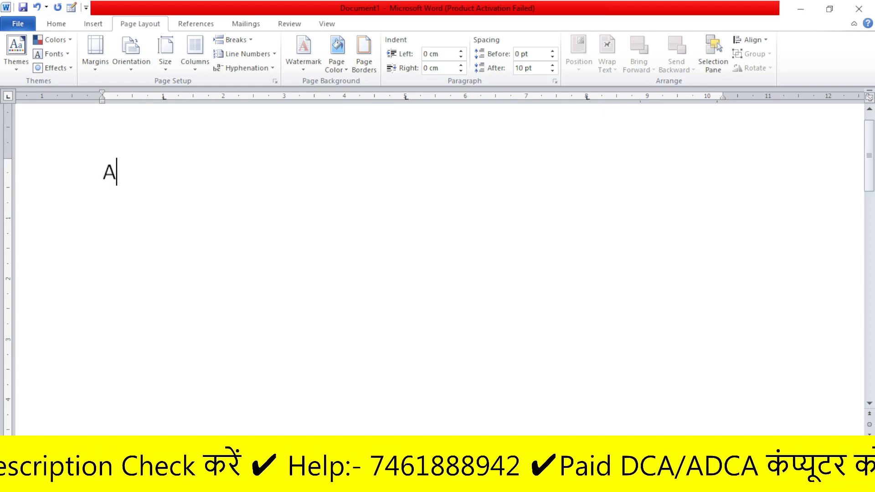
pyautogui.press('Tab')
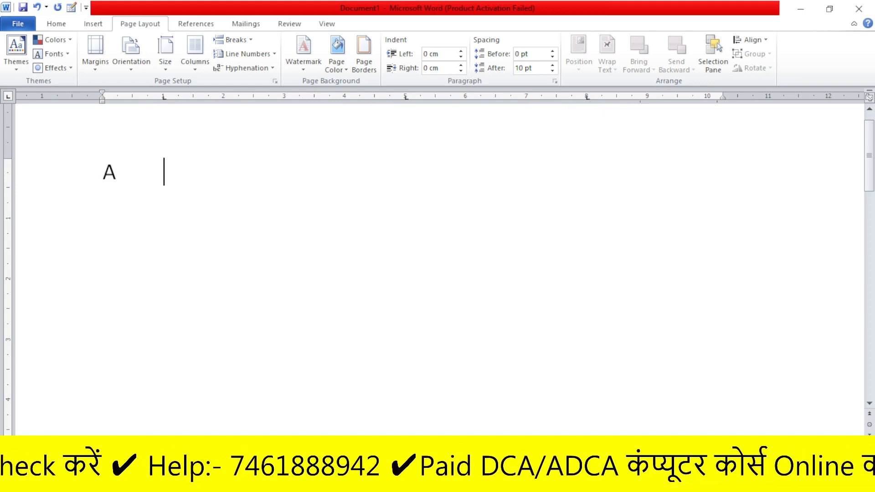
pyautogui.write('B')
pyautogui.press('Tab')
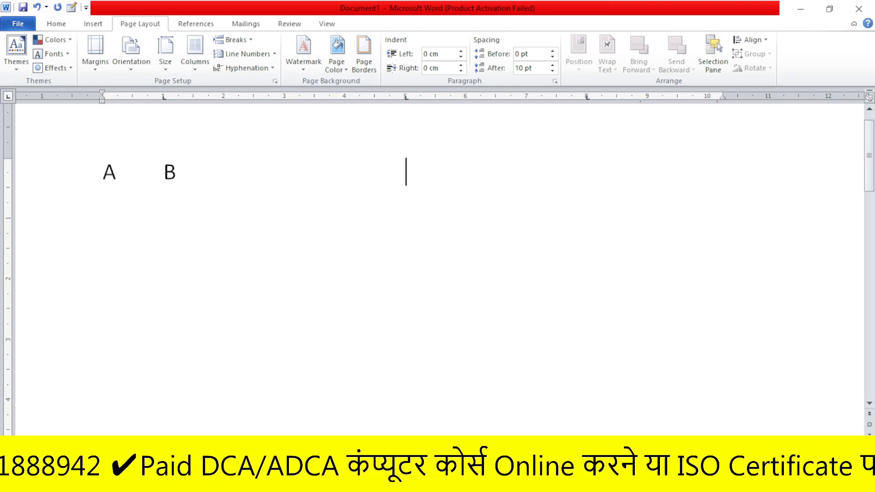
pyautogui.write('C')
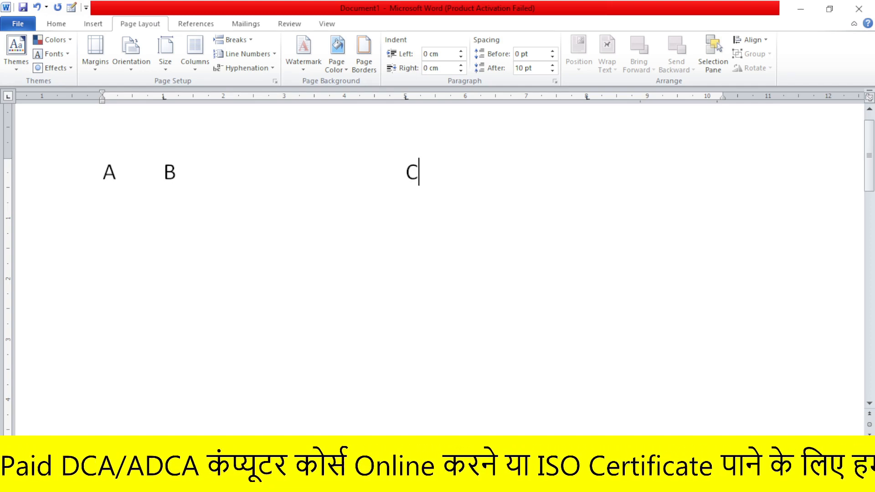
pyautogui.press('Tab')
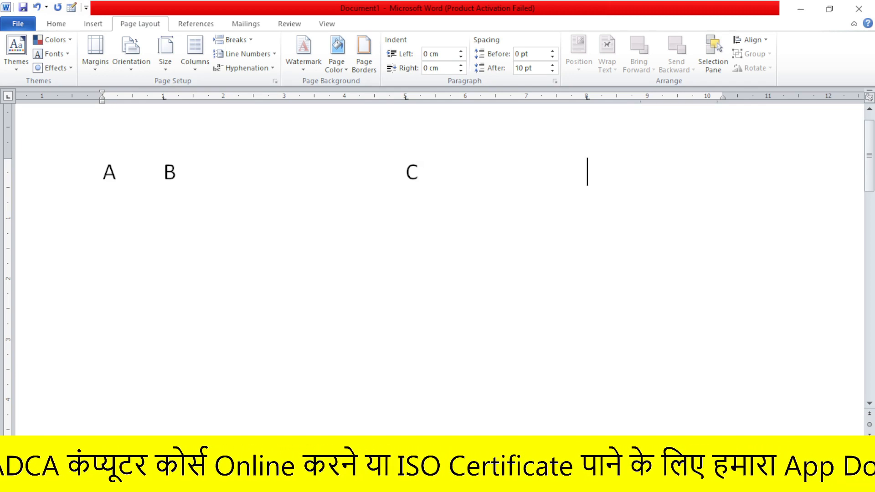
pyautogui.write('D')
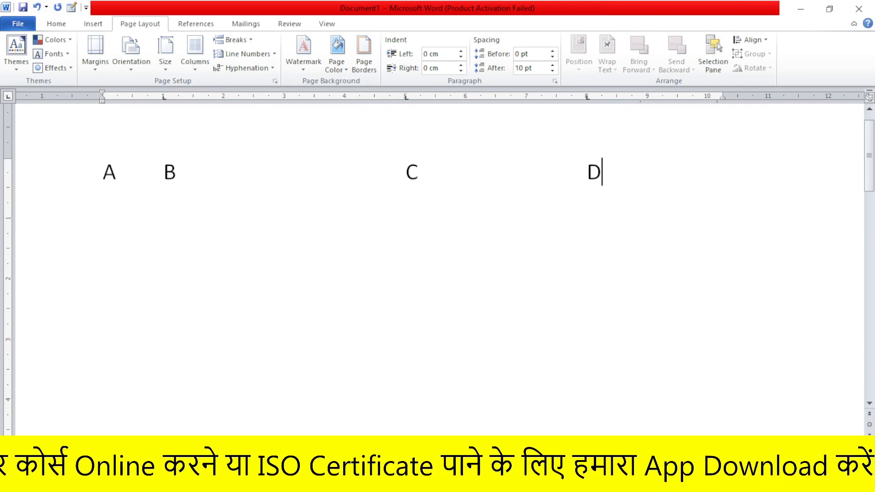